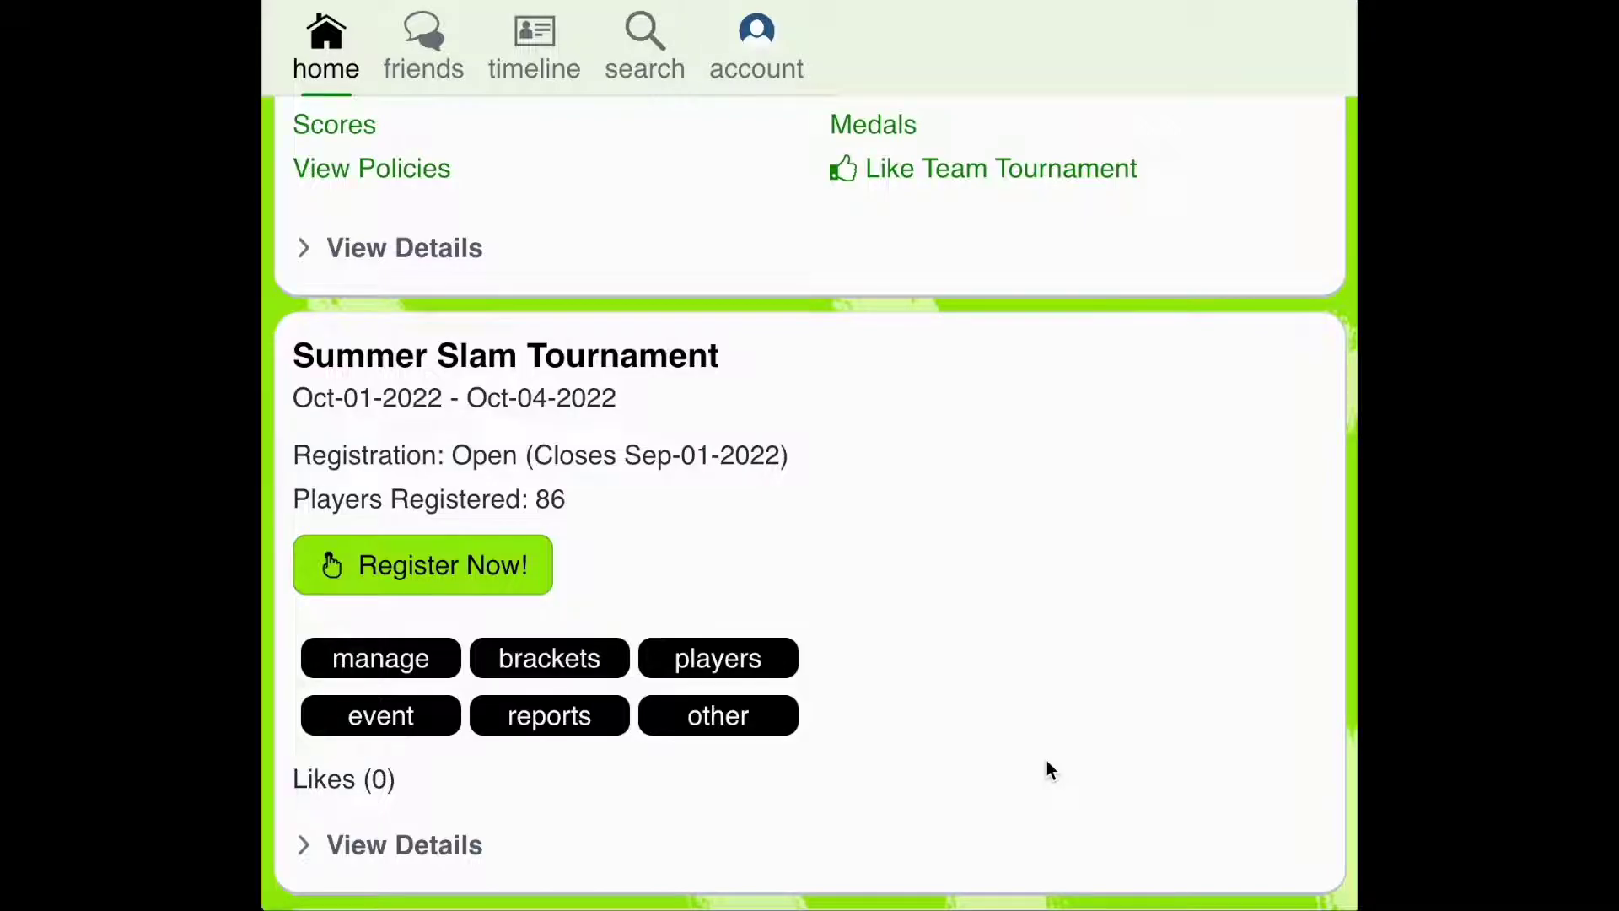
- Open the manage menu for the Summer Slam Tournament
left_click(395, 661)
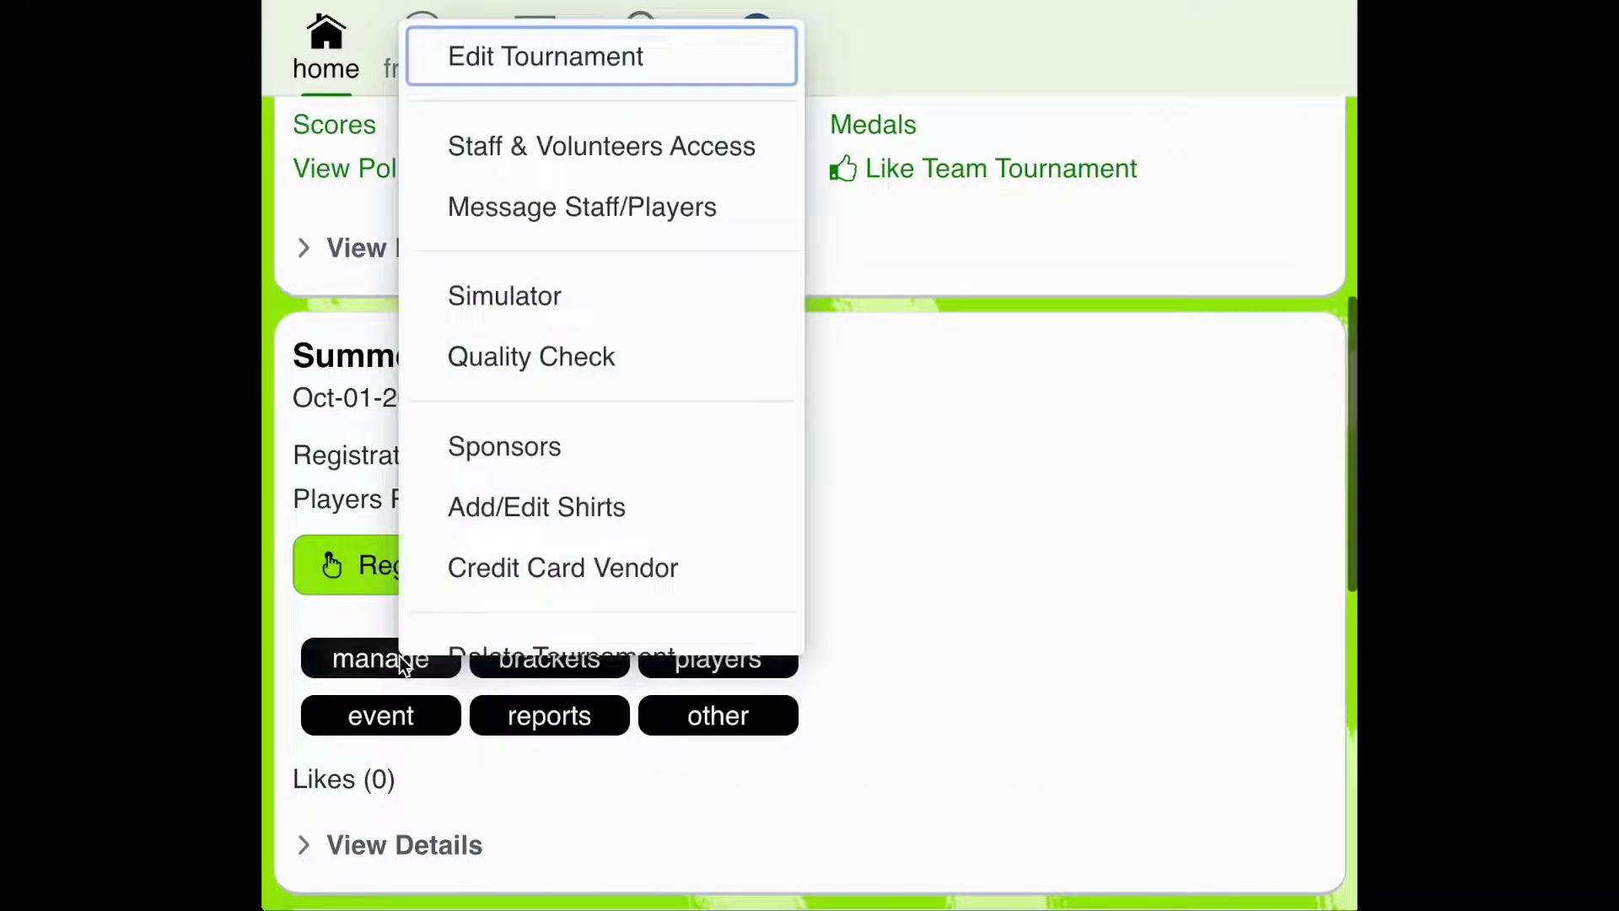
- Open the 10-01-2022 Tournament Simulator and put the Women's Singles row into edit mode
left_click(509, 302)
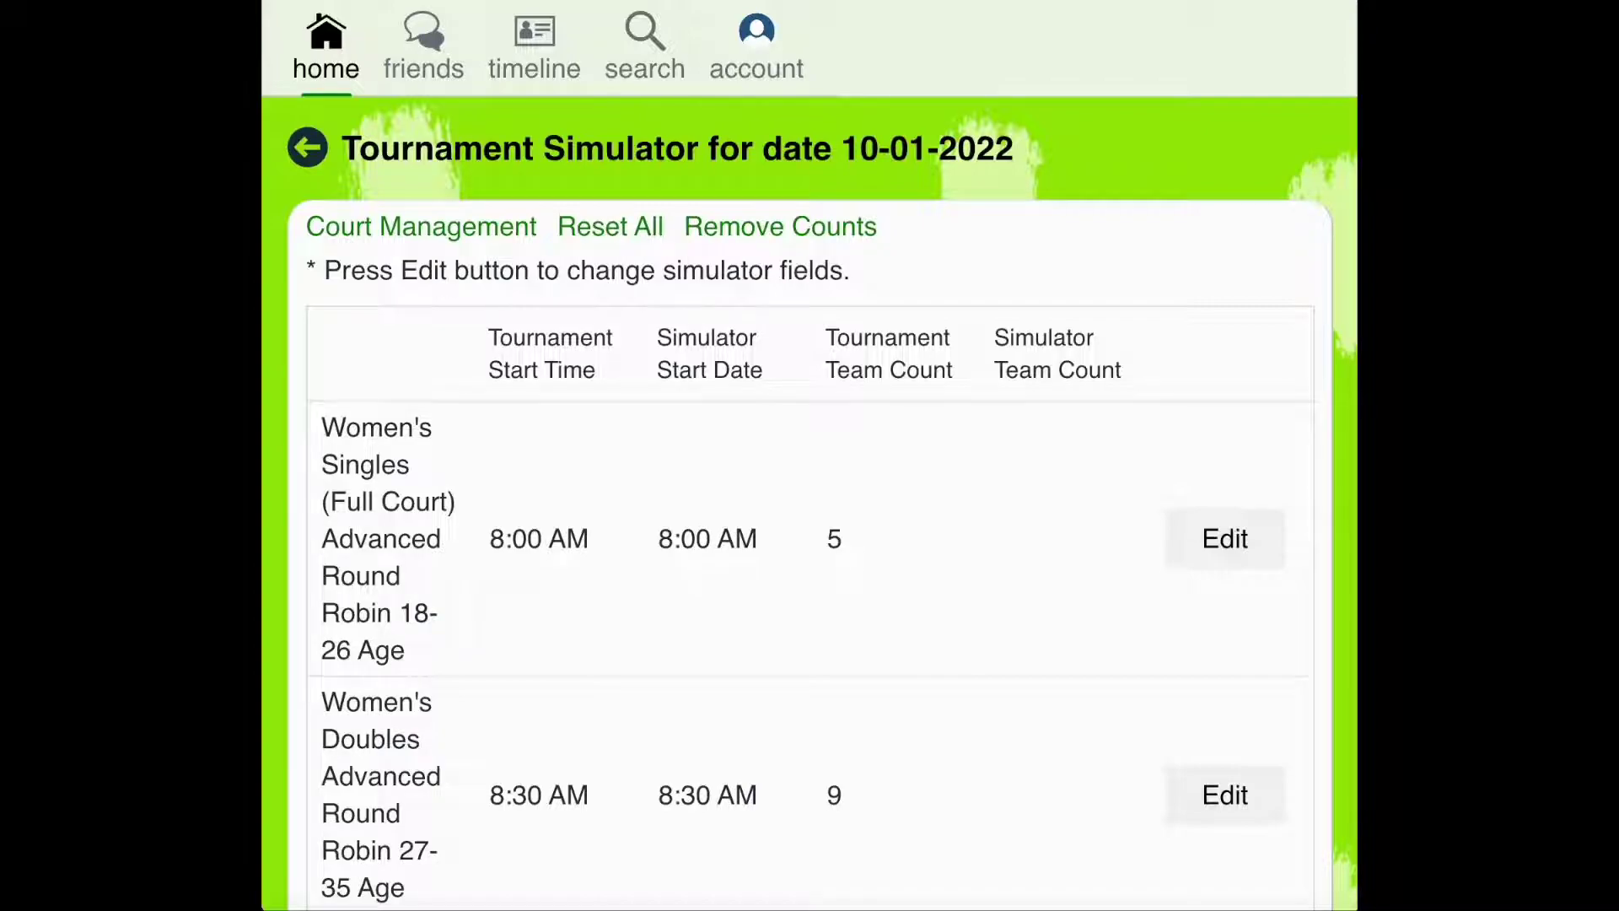
left_click(1229, 538)
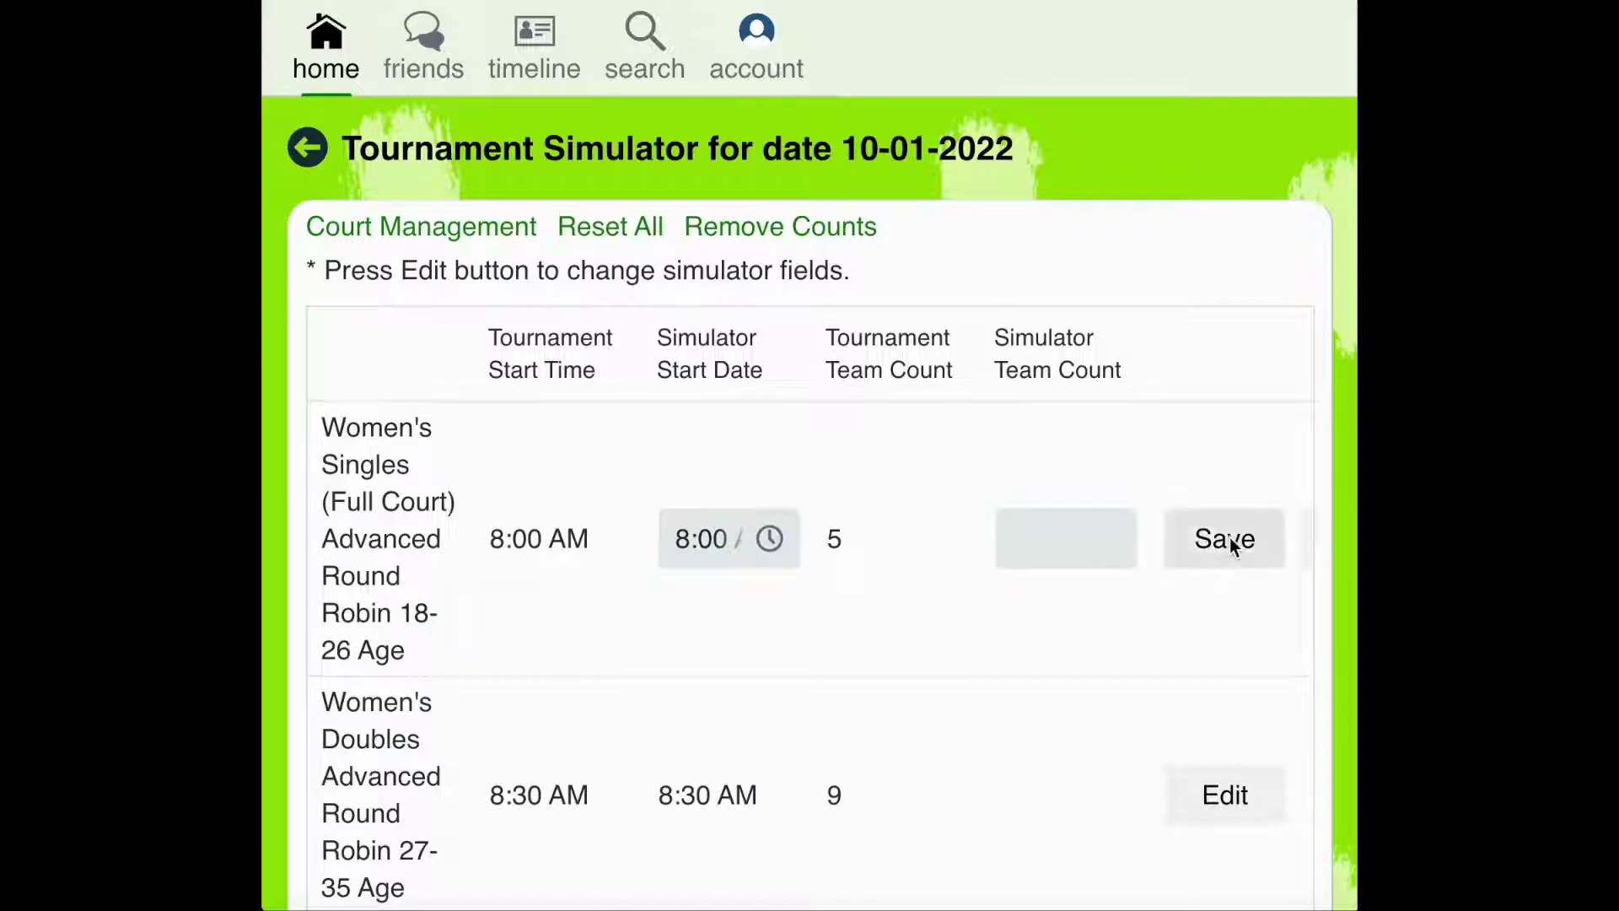
- Set the Women's Singles simulator team count to 5 and save the row
left_click(1106, 532)
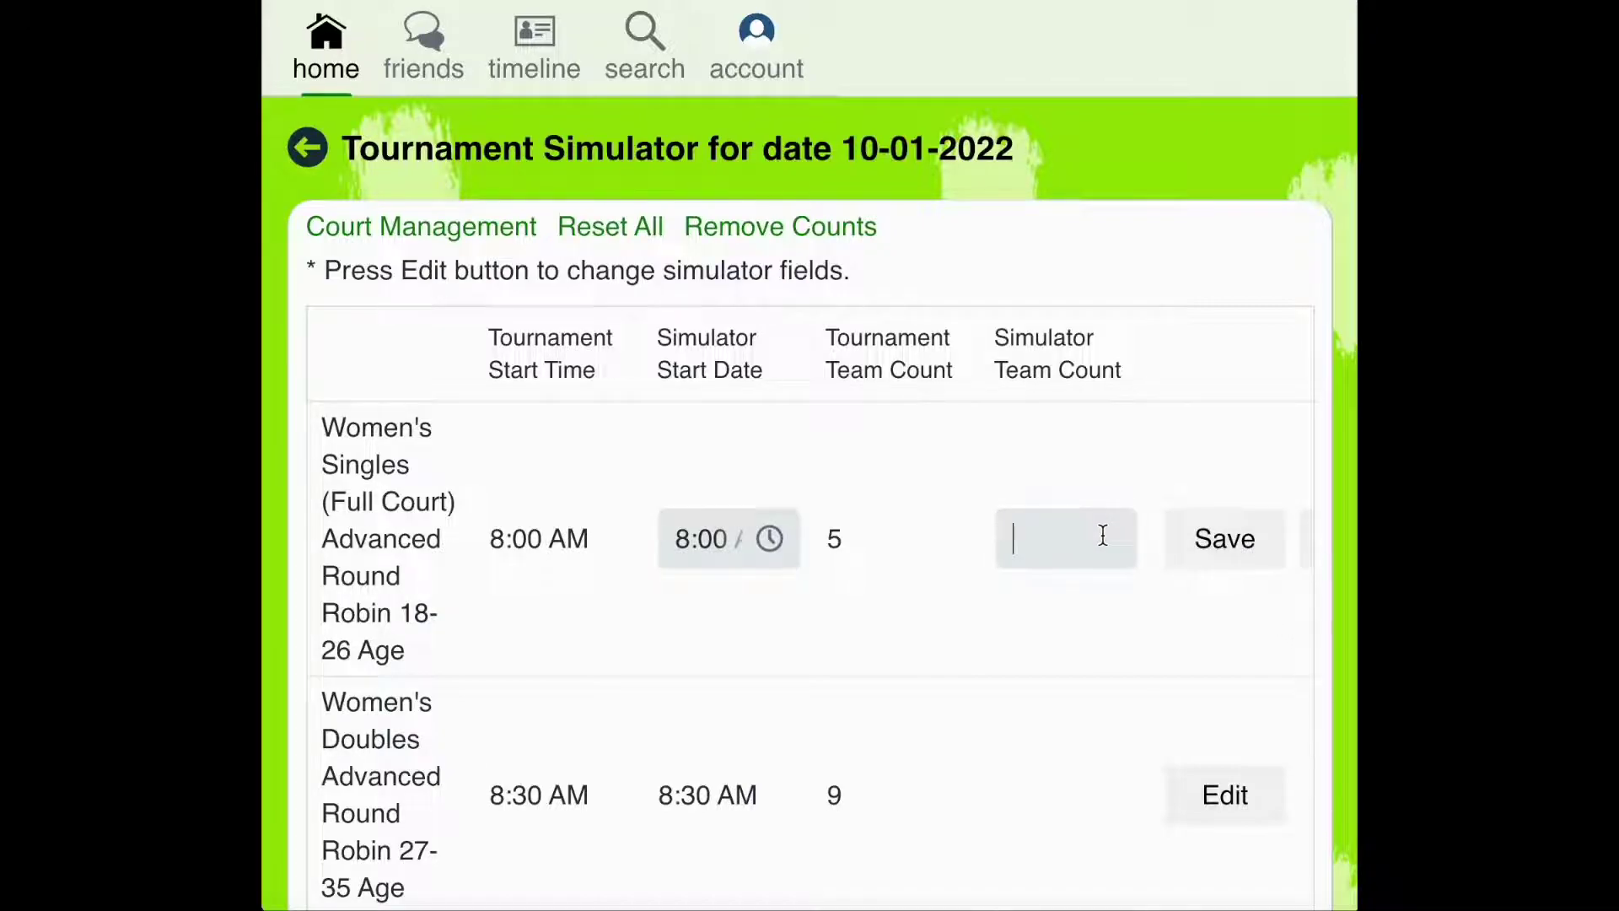
type("5")
left_click(1214, 542)
- Run the simulator and review results: 5 players, 10 matches, 0.45 court efficiency
scroll(1307, 419, "down", 13)
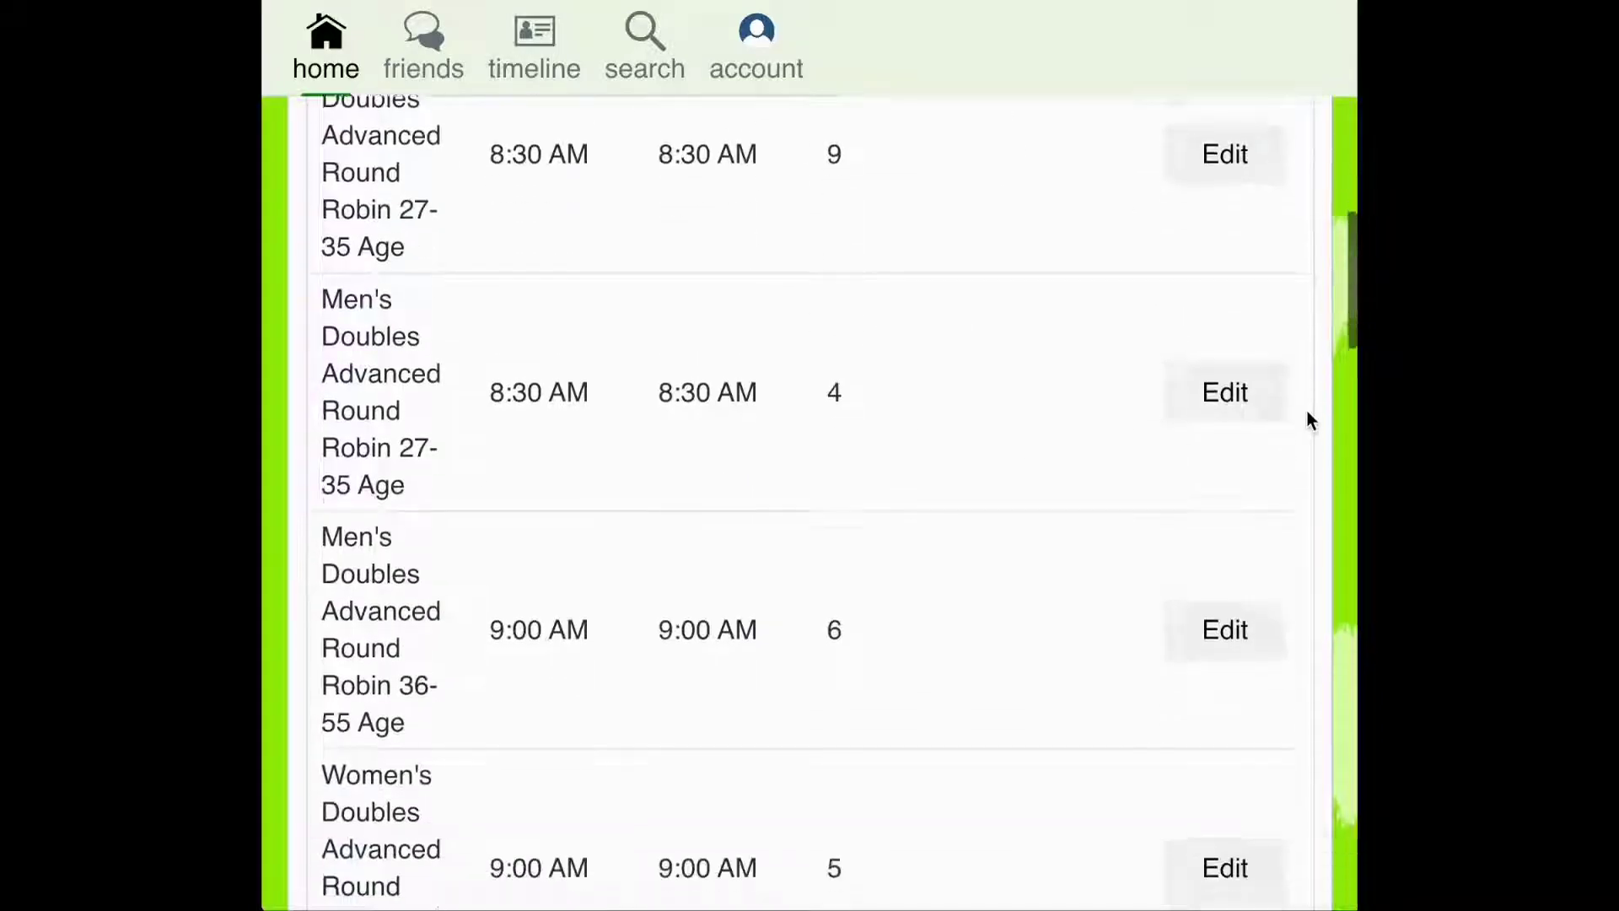
scroll(1310, 419, "down", 14)
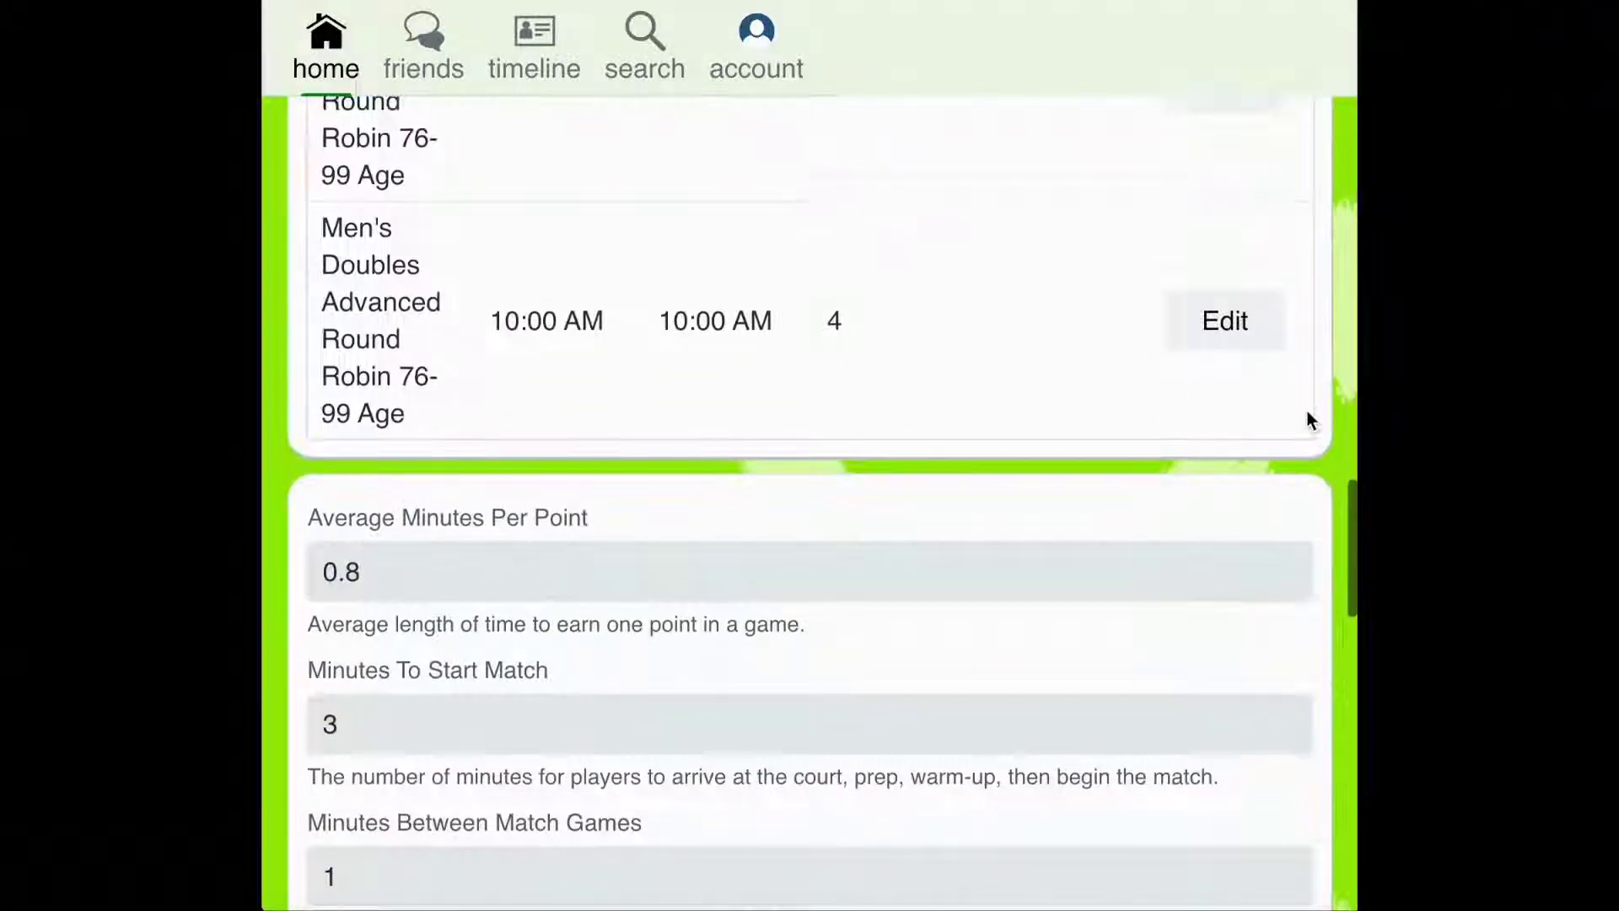
scroll(1307, 411, "down", 2)
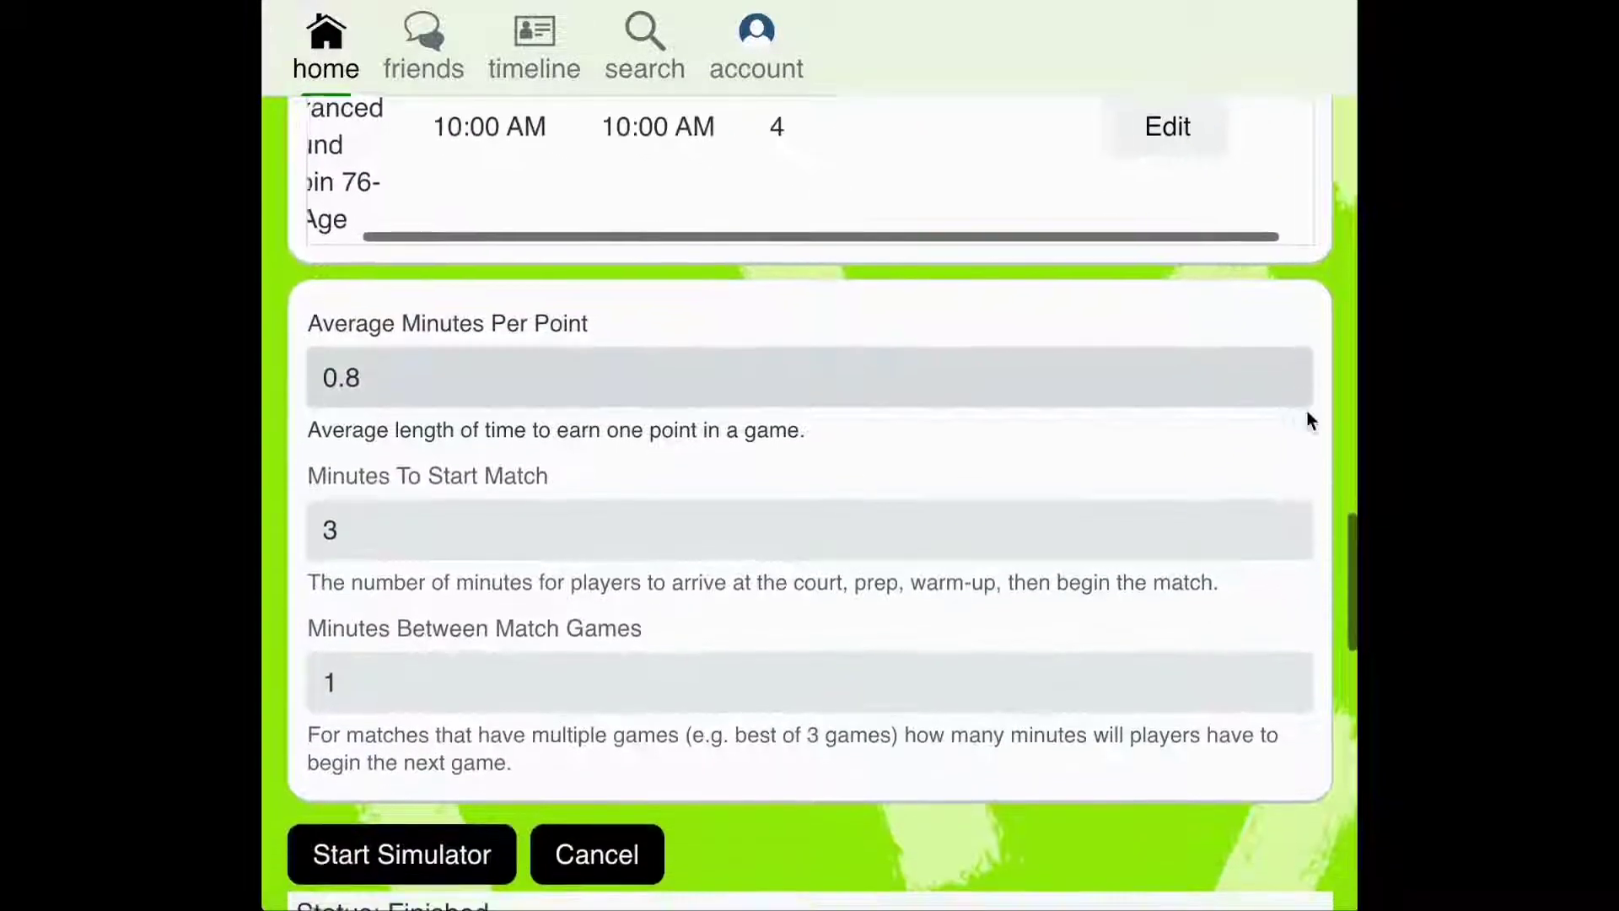
left_click(331, 854)
scroll(331, 852, "down", 2)
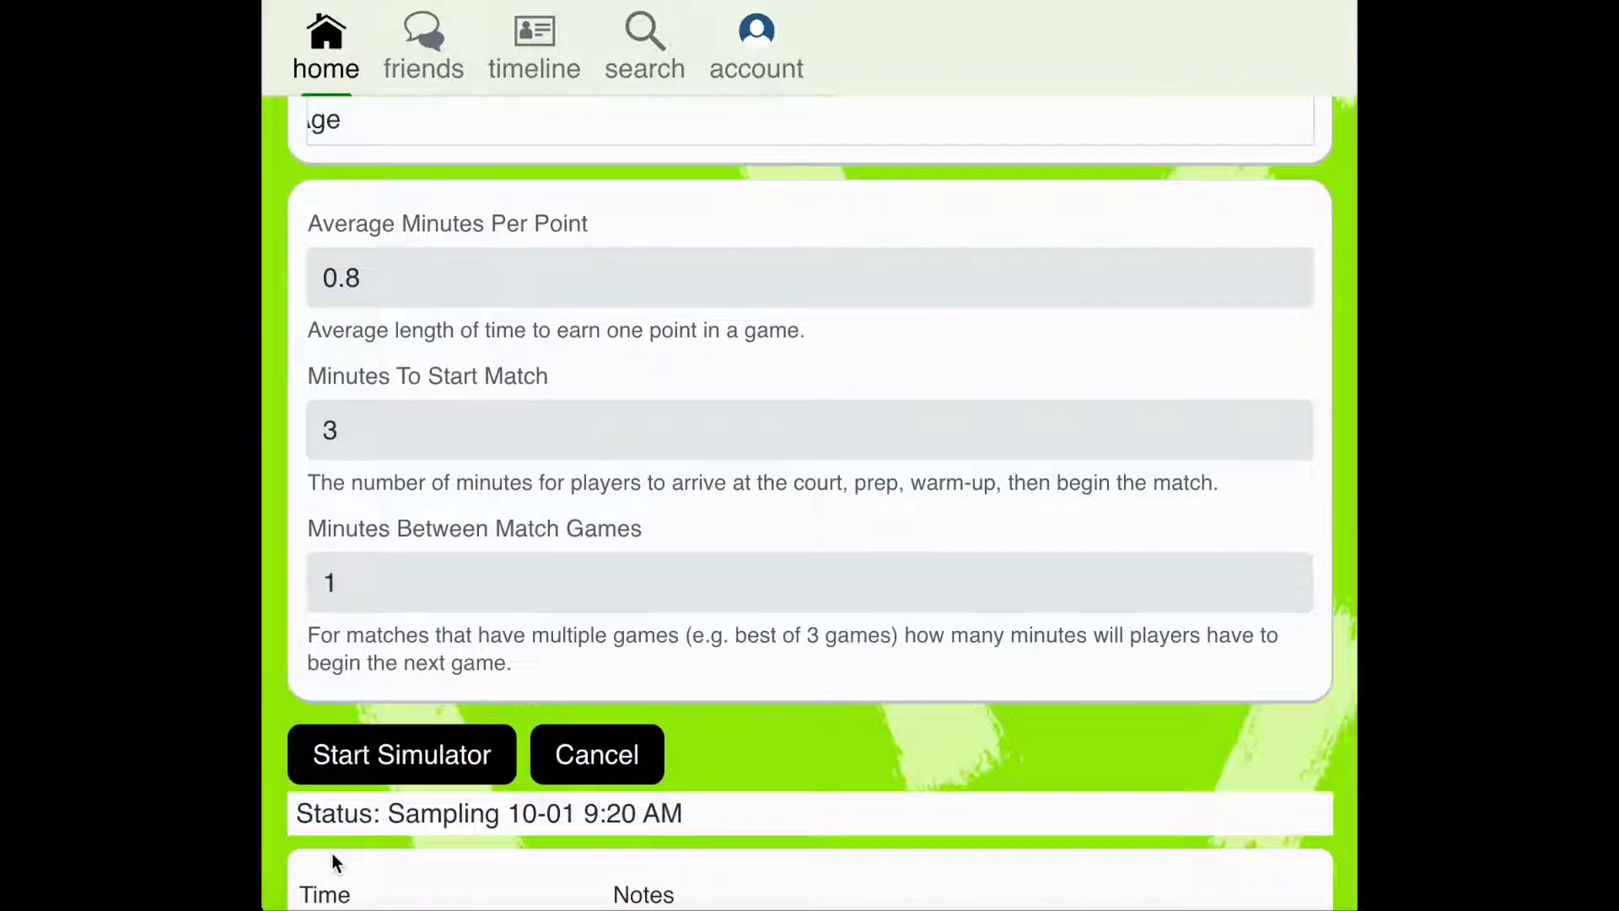
scroll(331, 852, "down", 8)
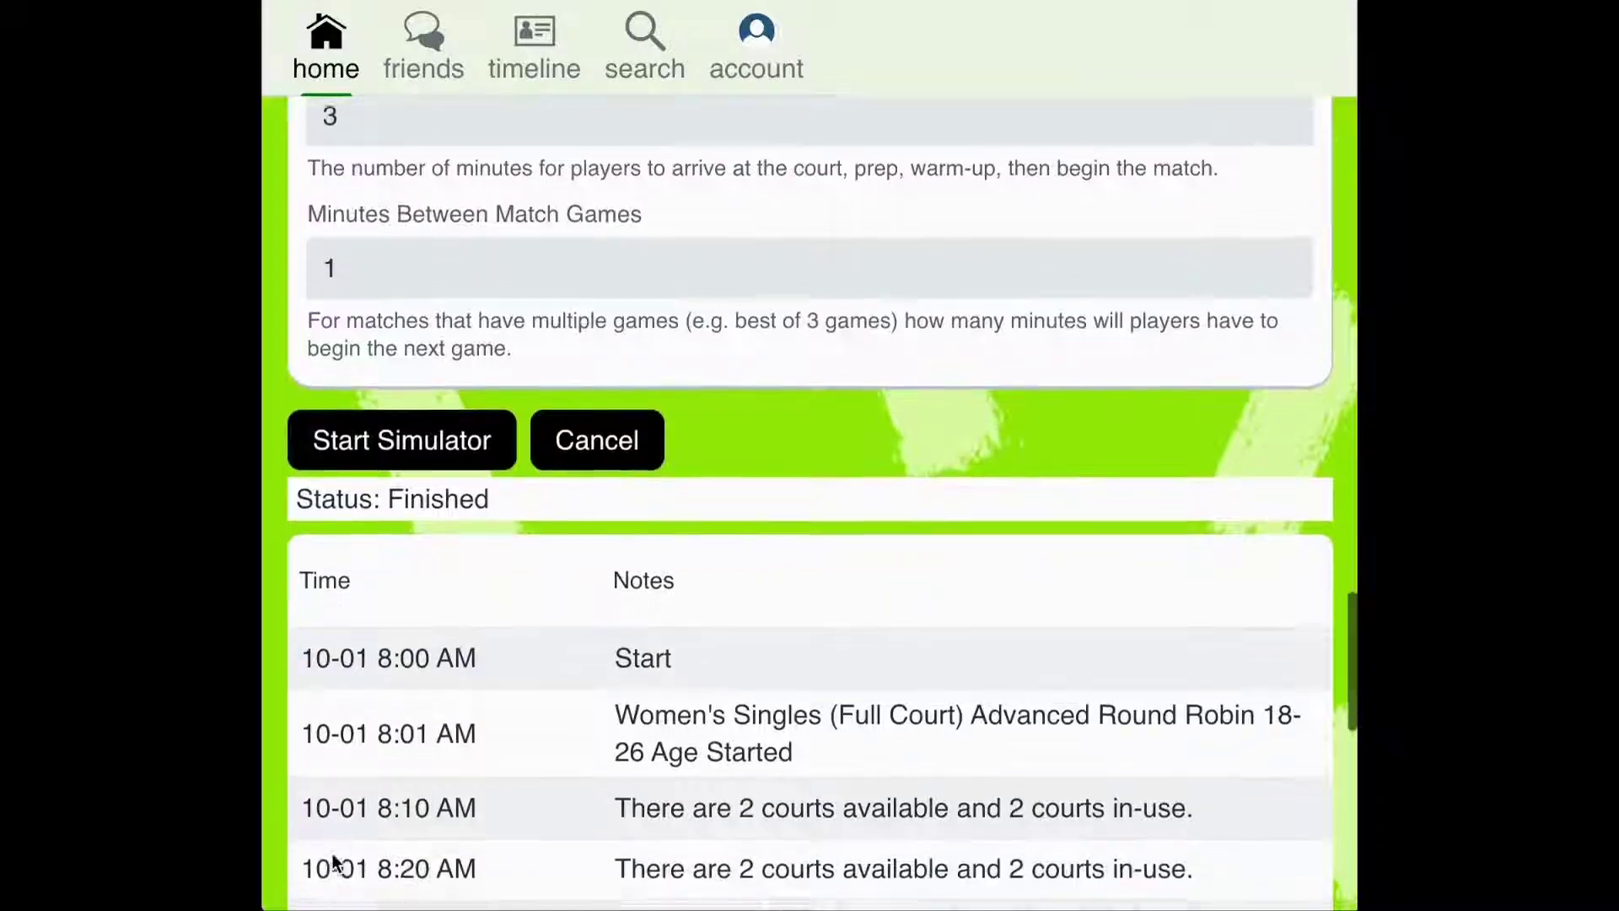
scroll(331, 853, "down", 2)
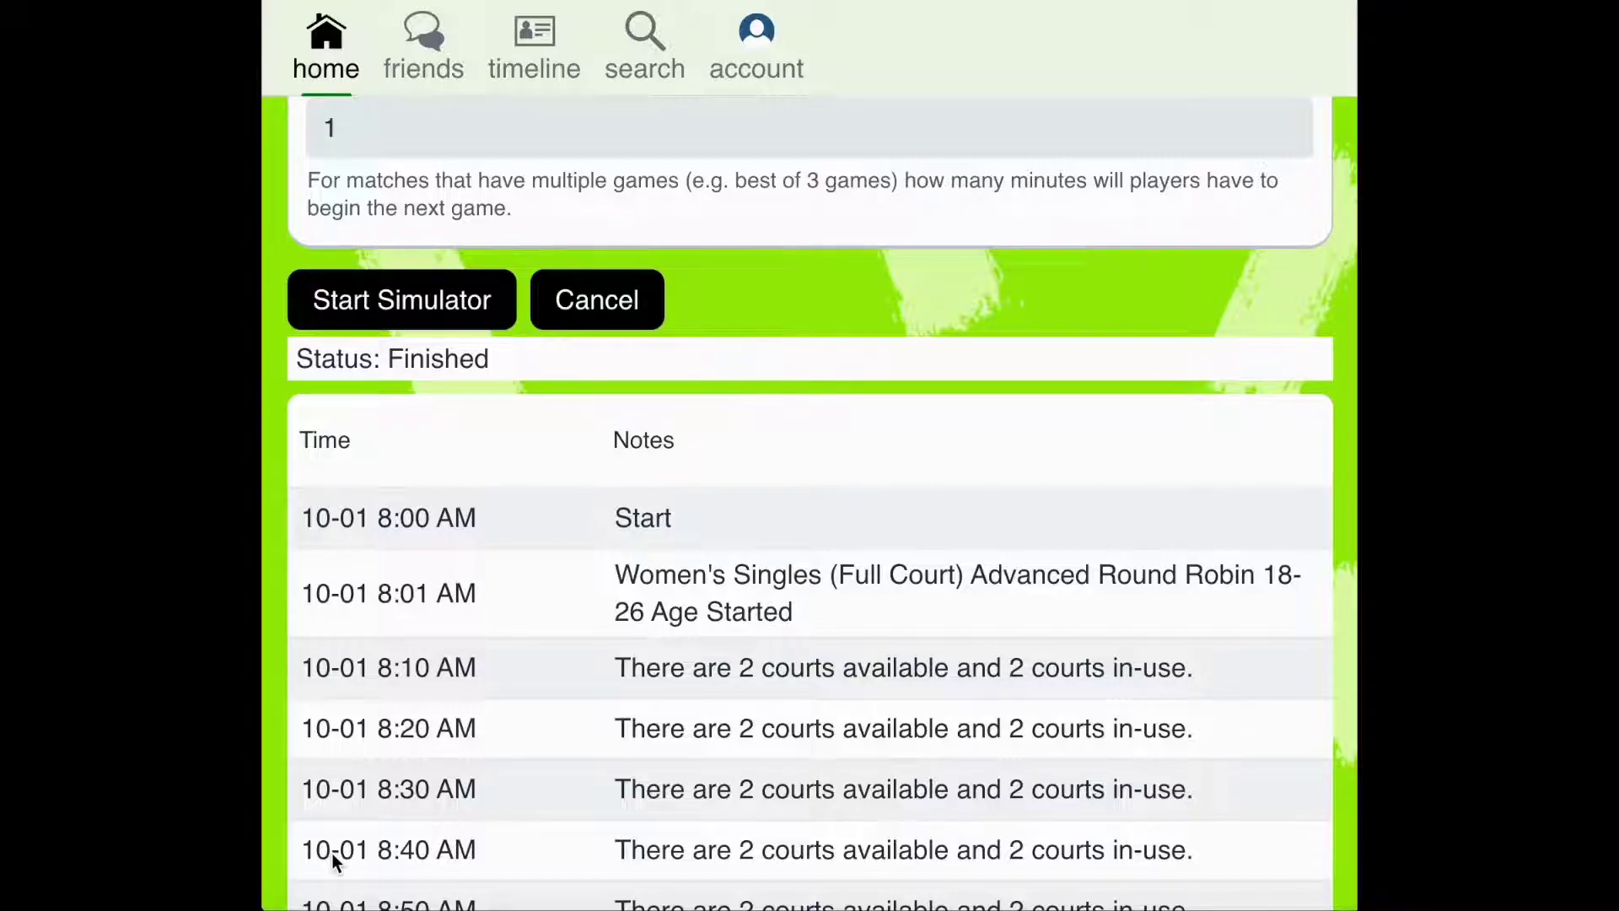
scroll(331, 853, "down", 8)
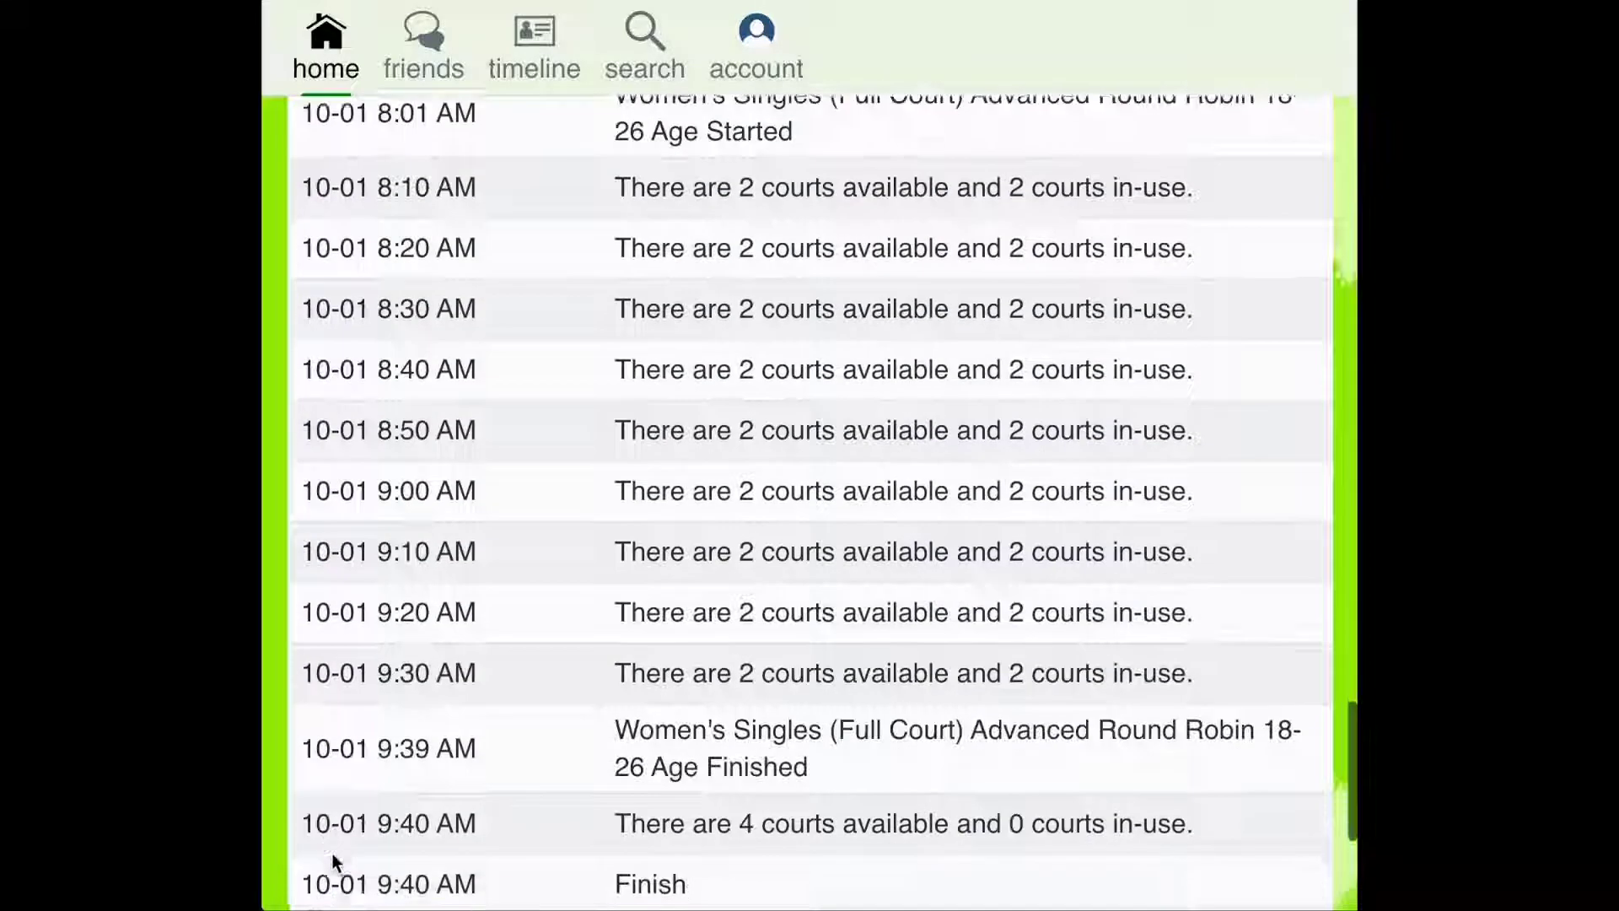
scroll(331, 852, "down", 3)
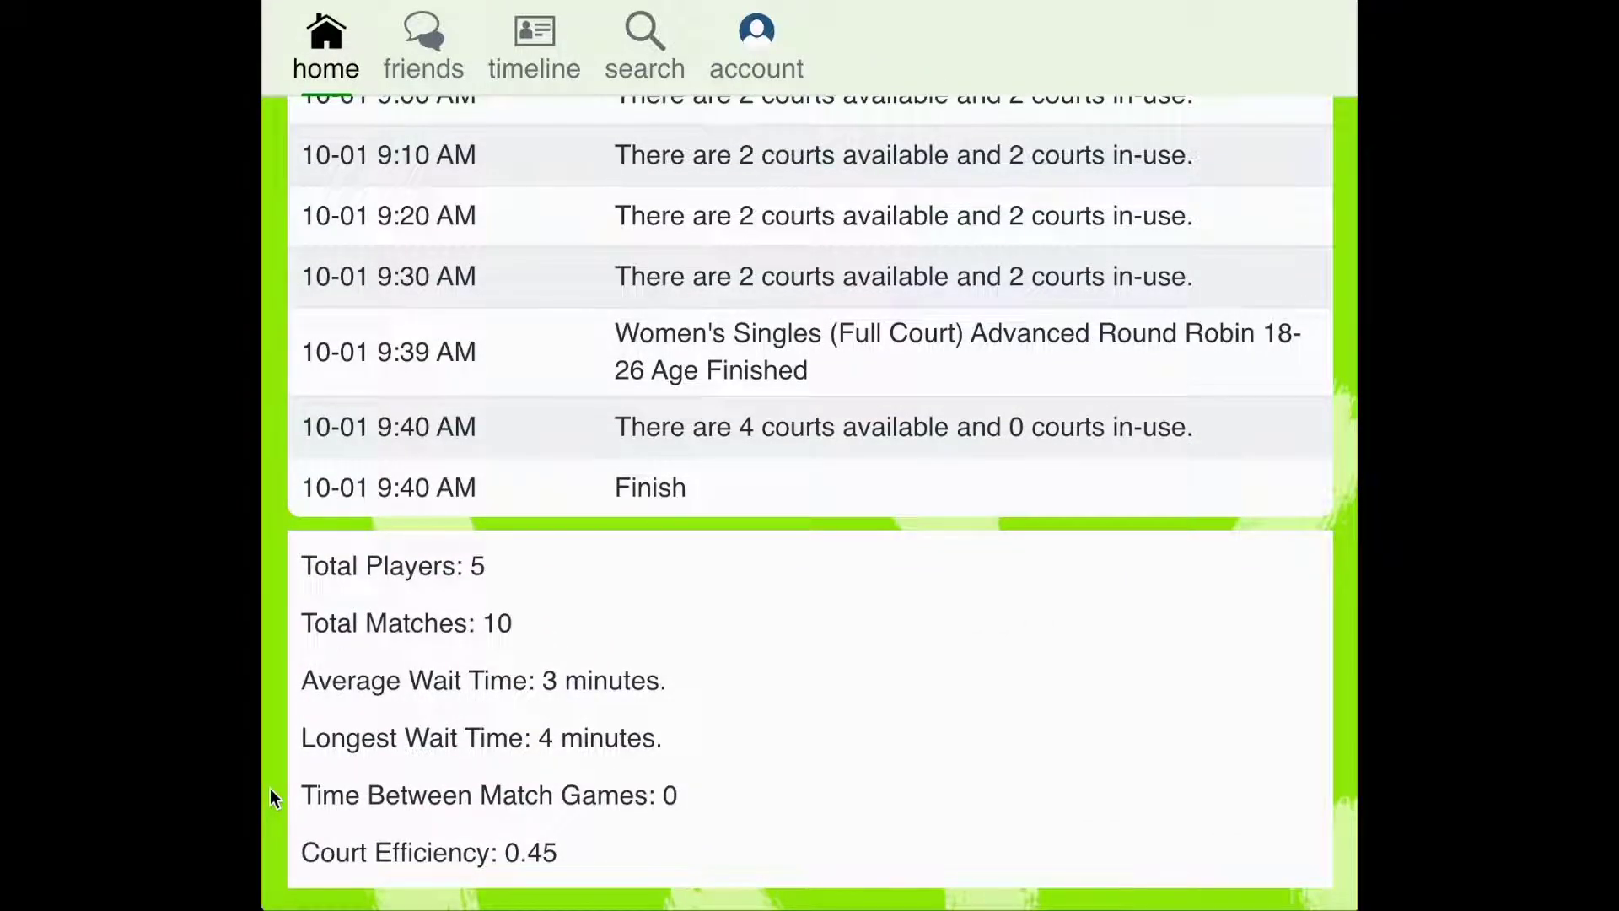
scroll(270, 787, "up", 20)
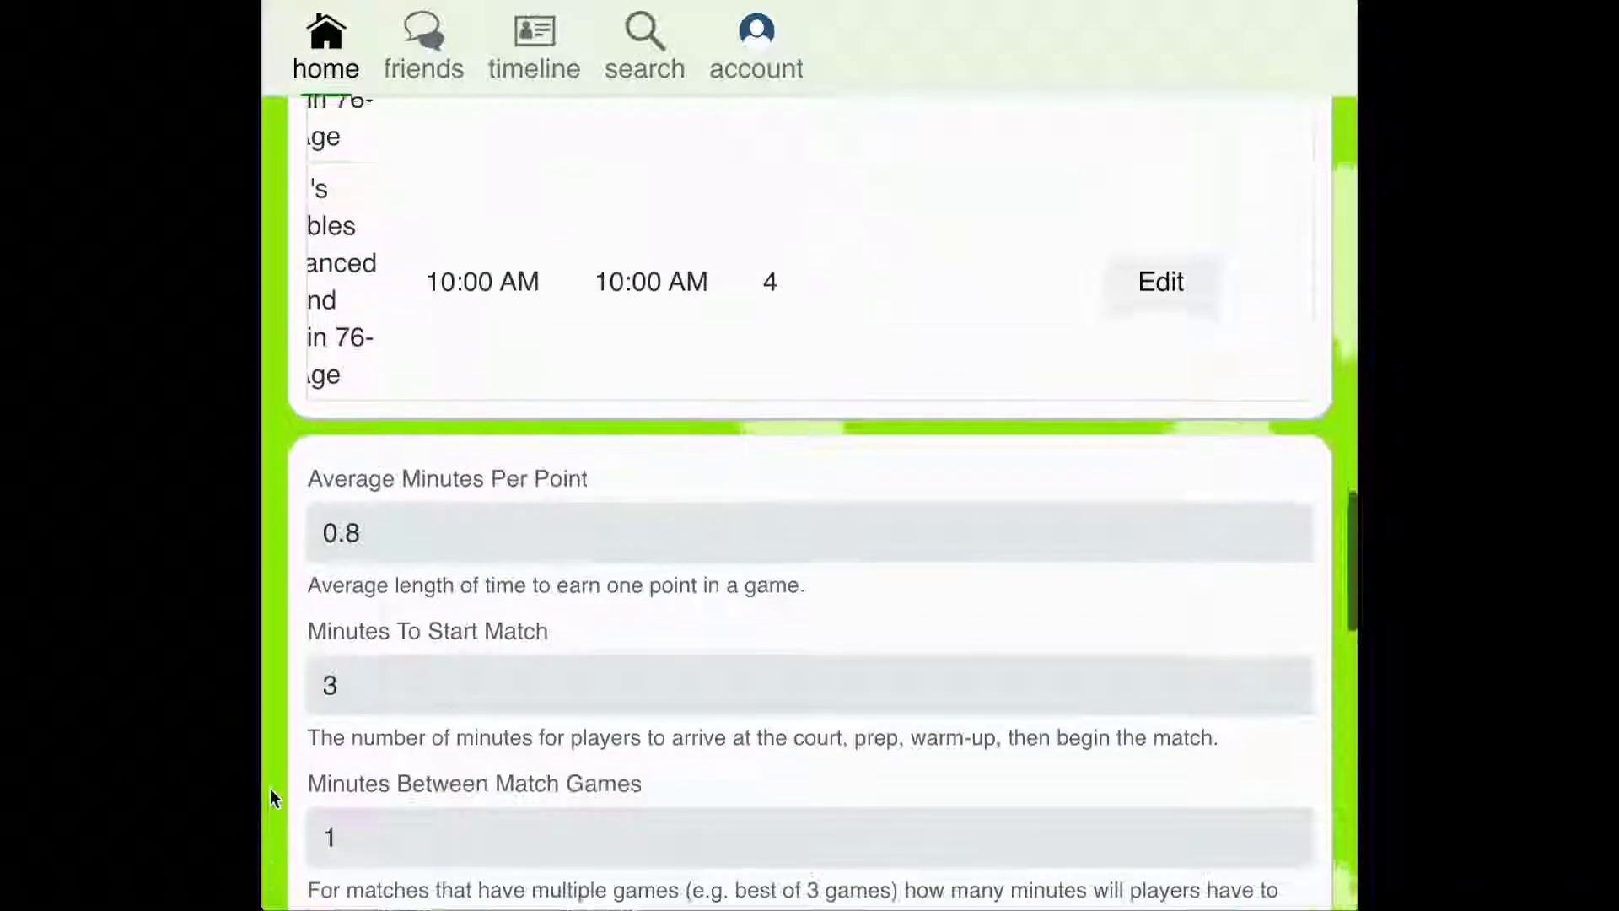
scroll(270, 787, "up", 15)
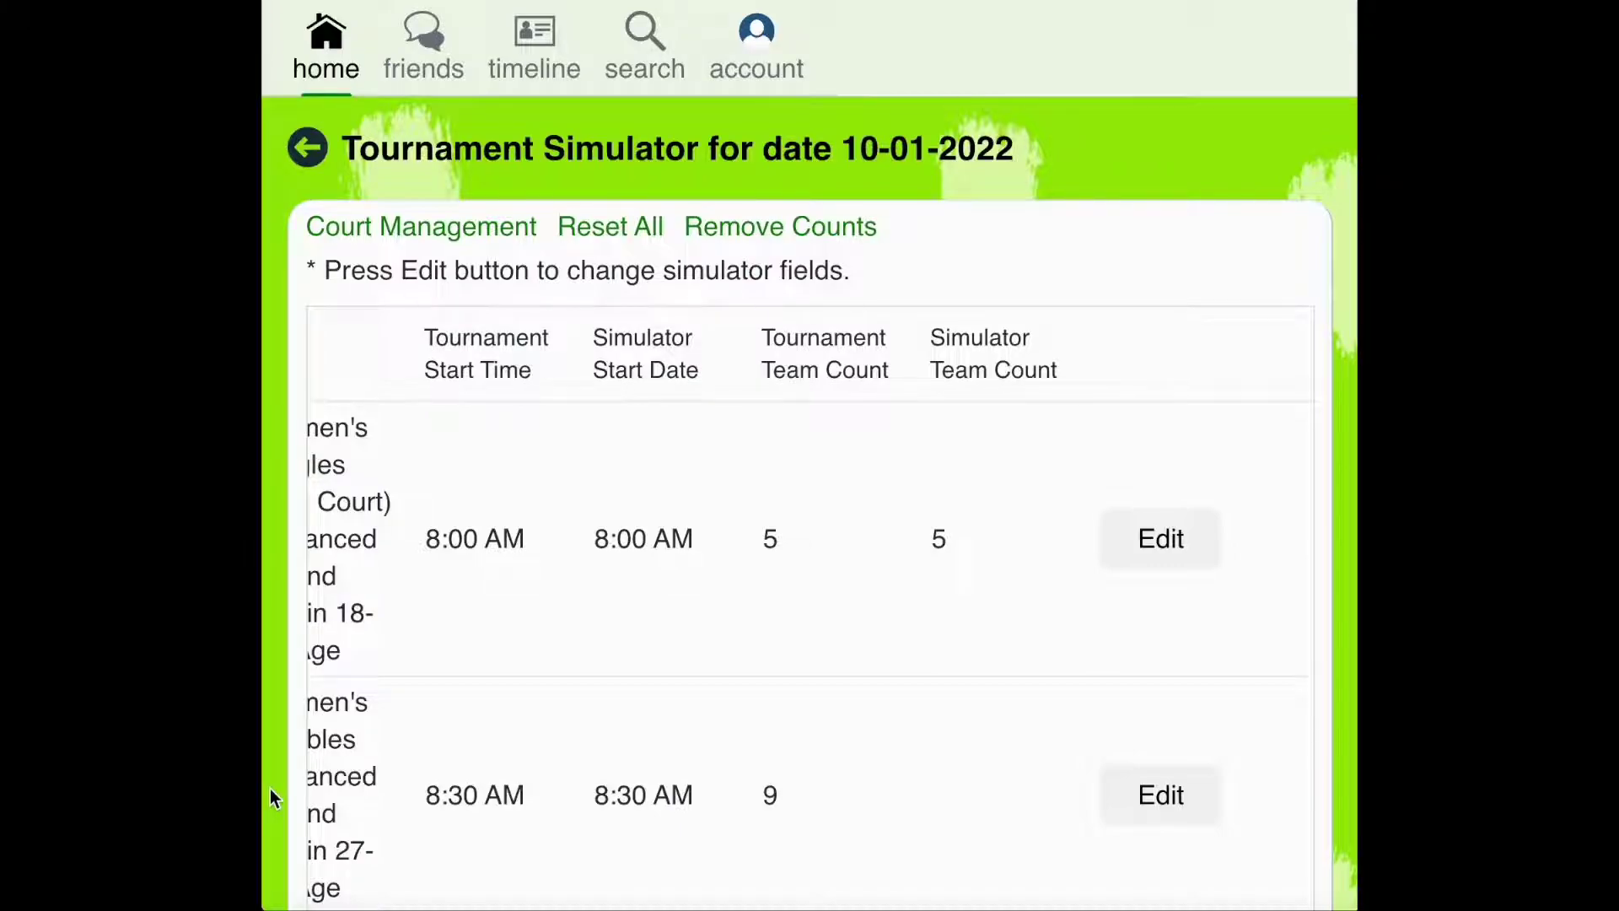
scroll(270, 796, "down", 3)
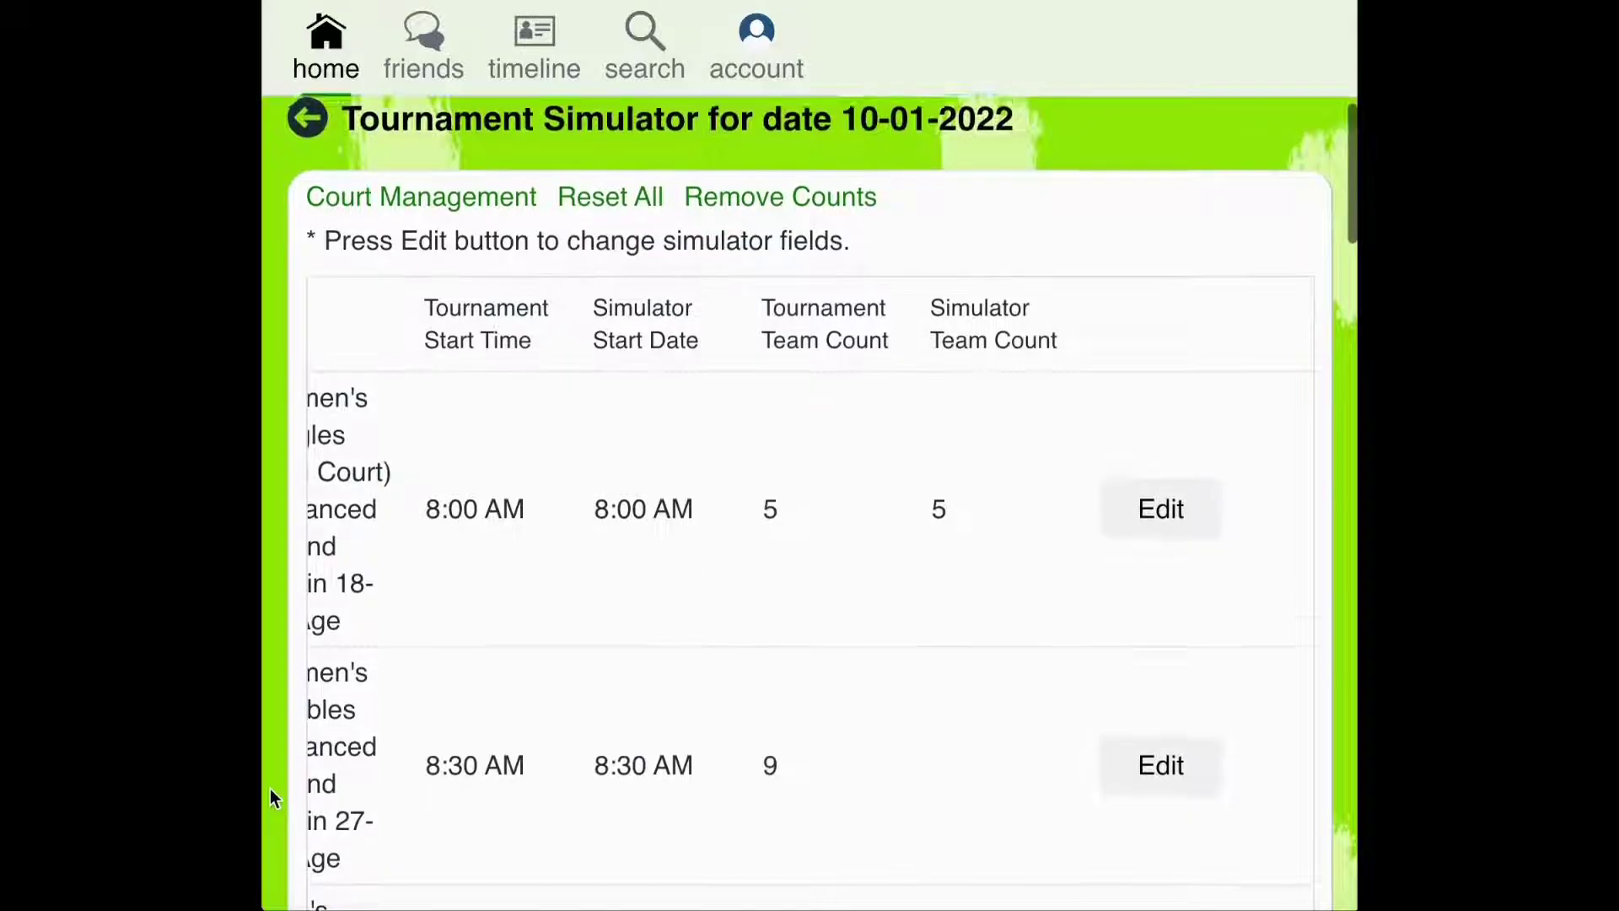
scroll(270, 790, "down", 6)
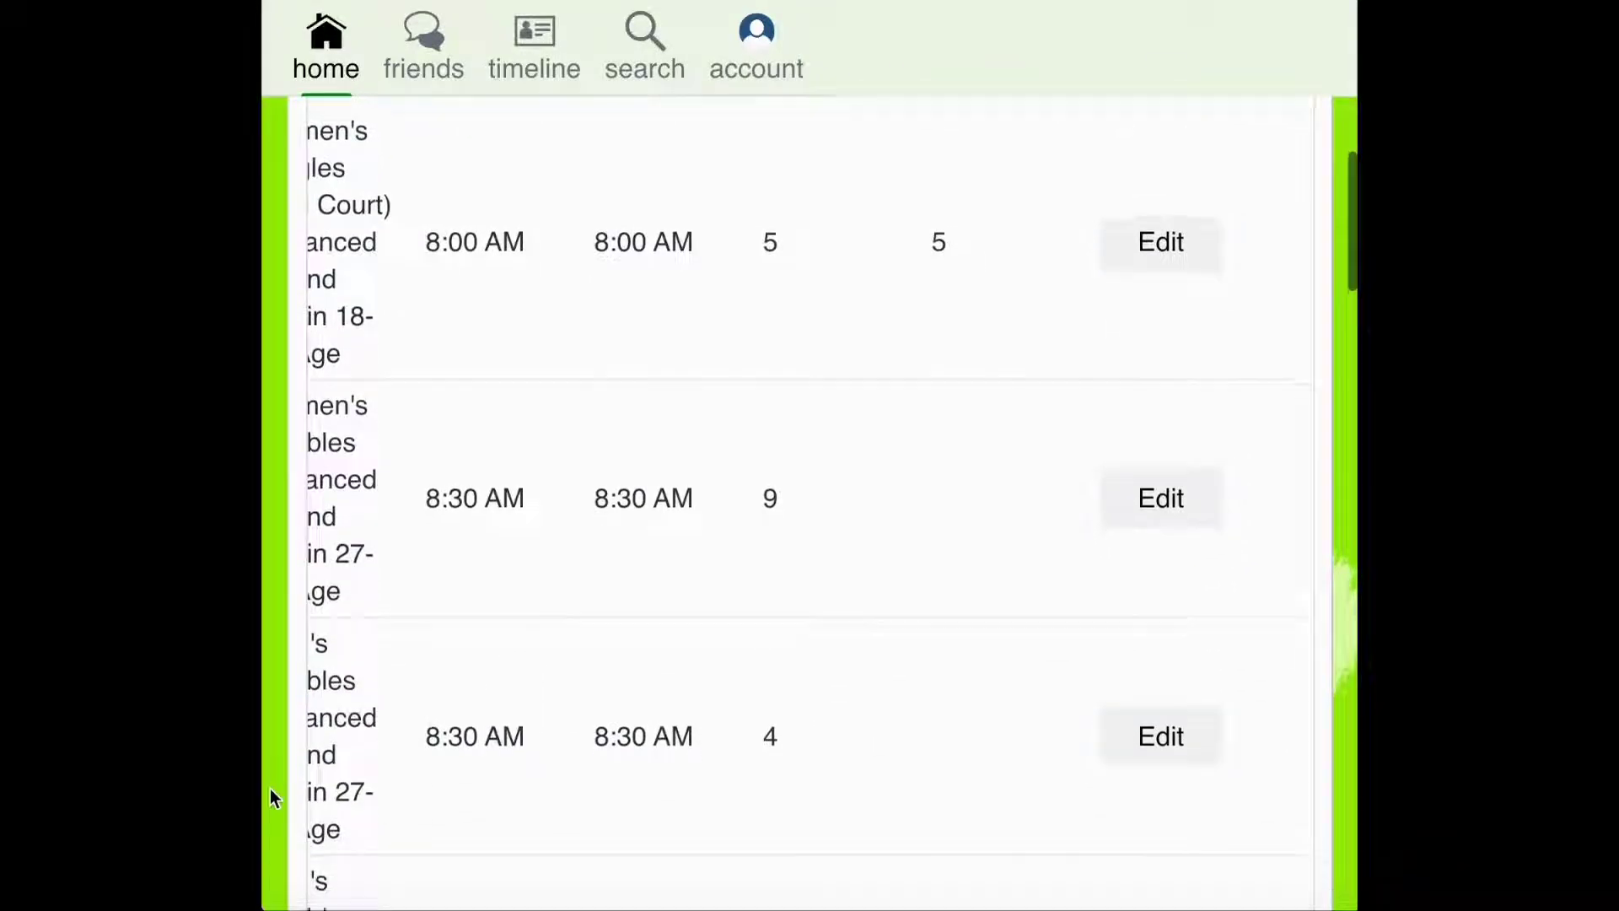
scroll(270, 790, "down", 2)
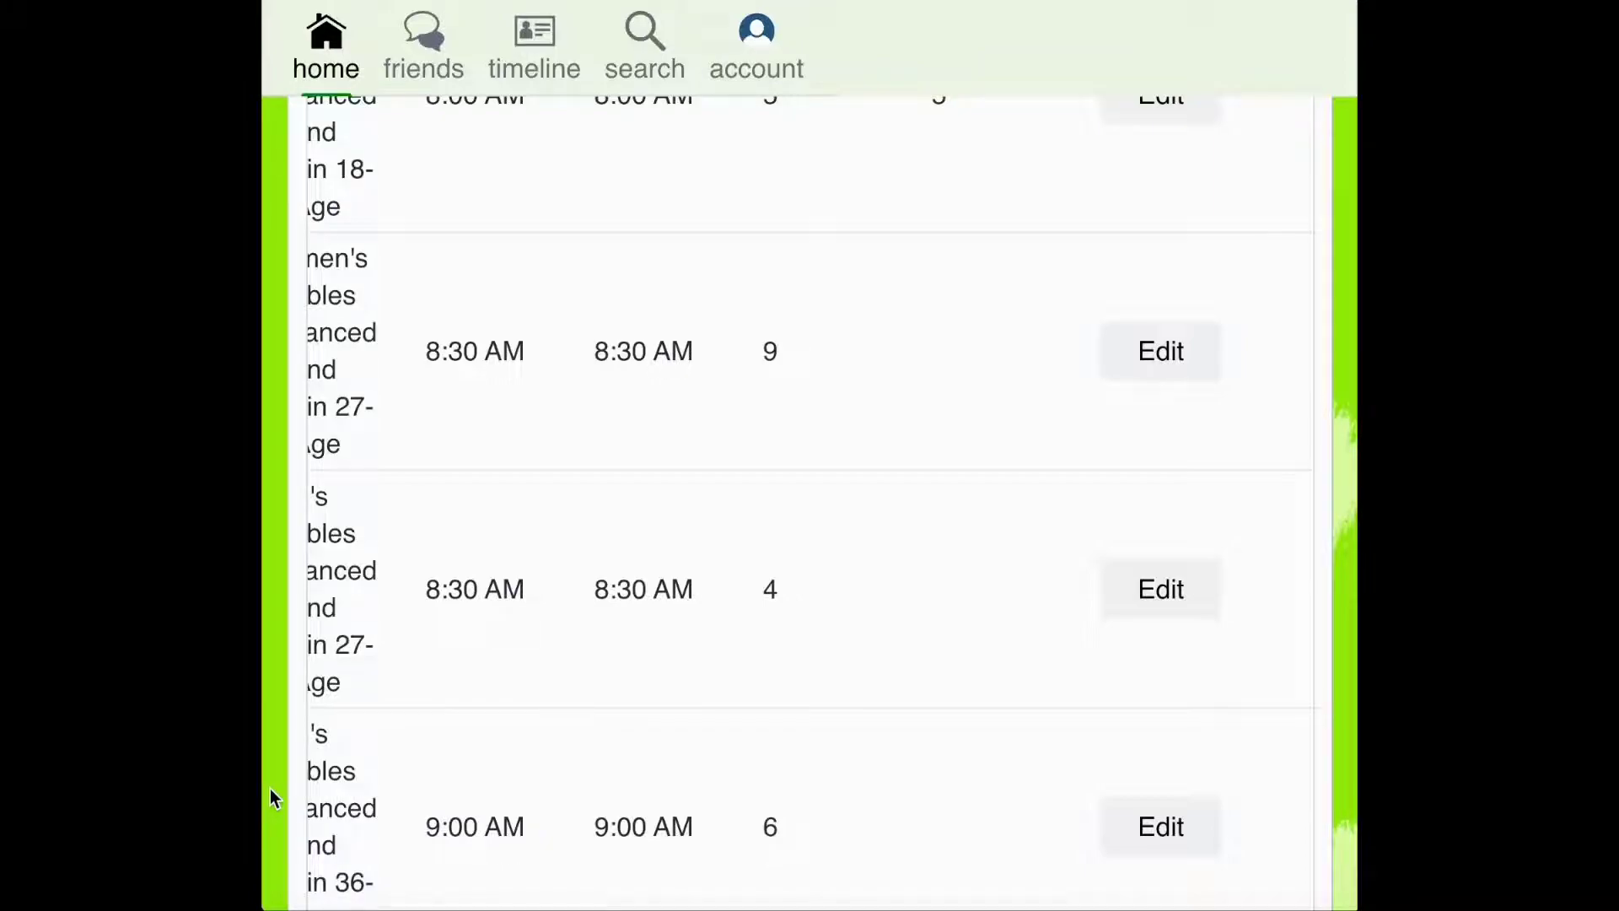
scroll(274, 797, "down", 2)
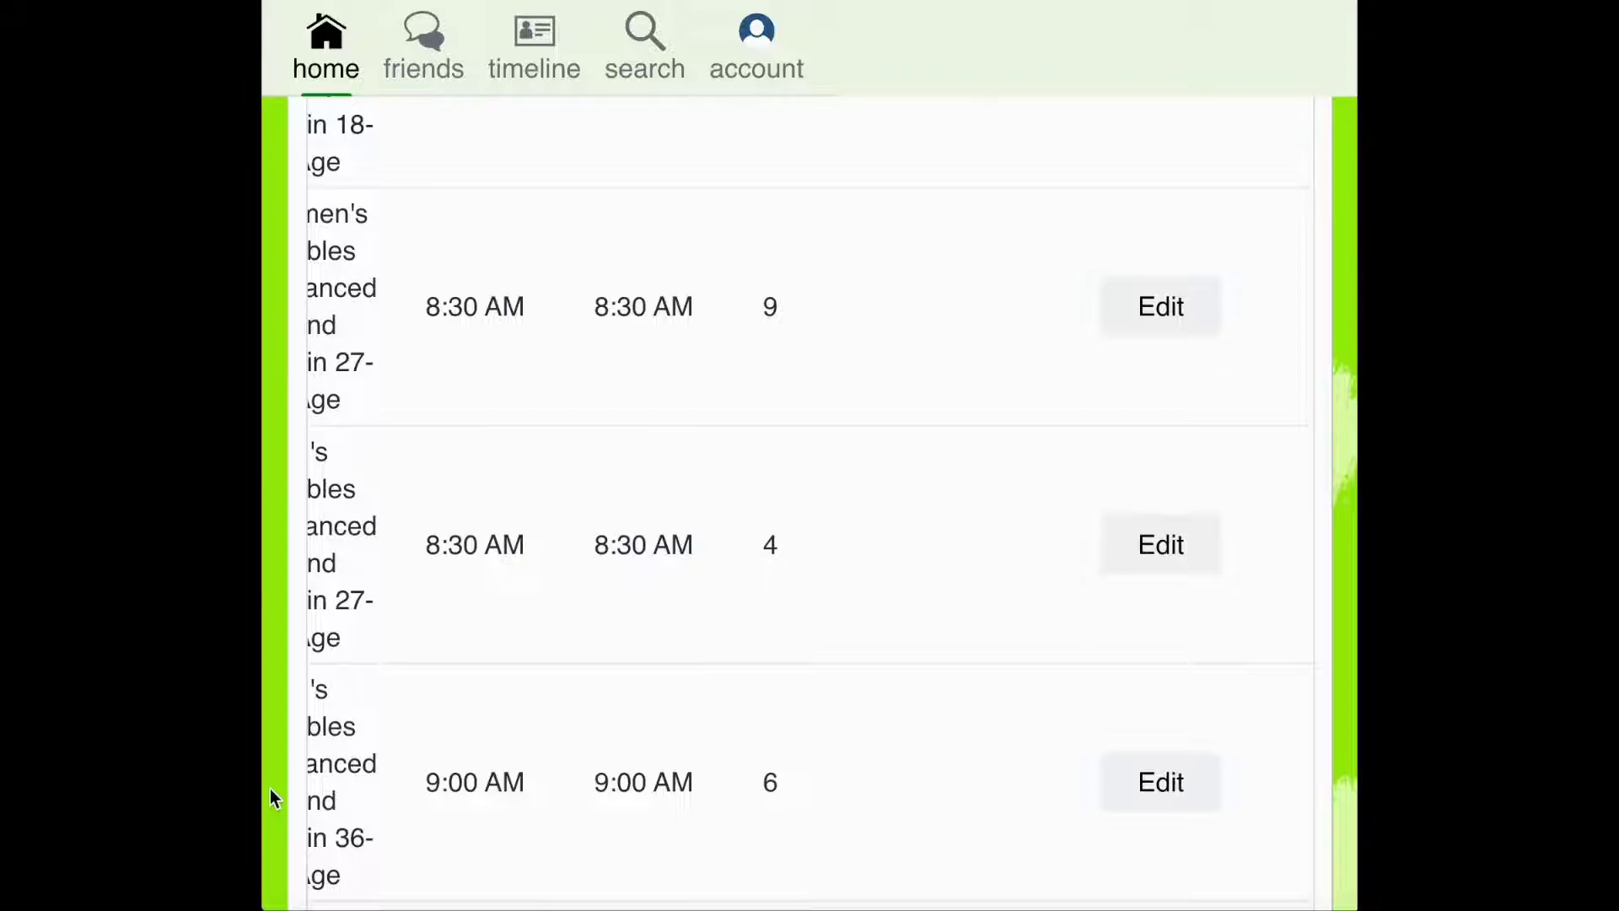
scroll(533, 828, "left", 2)
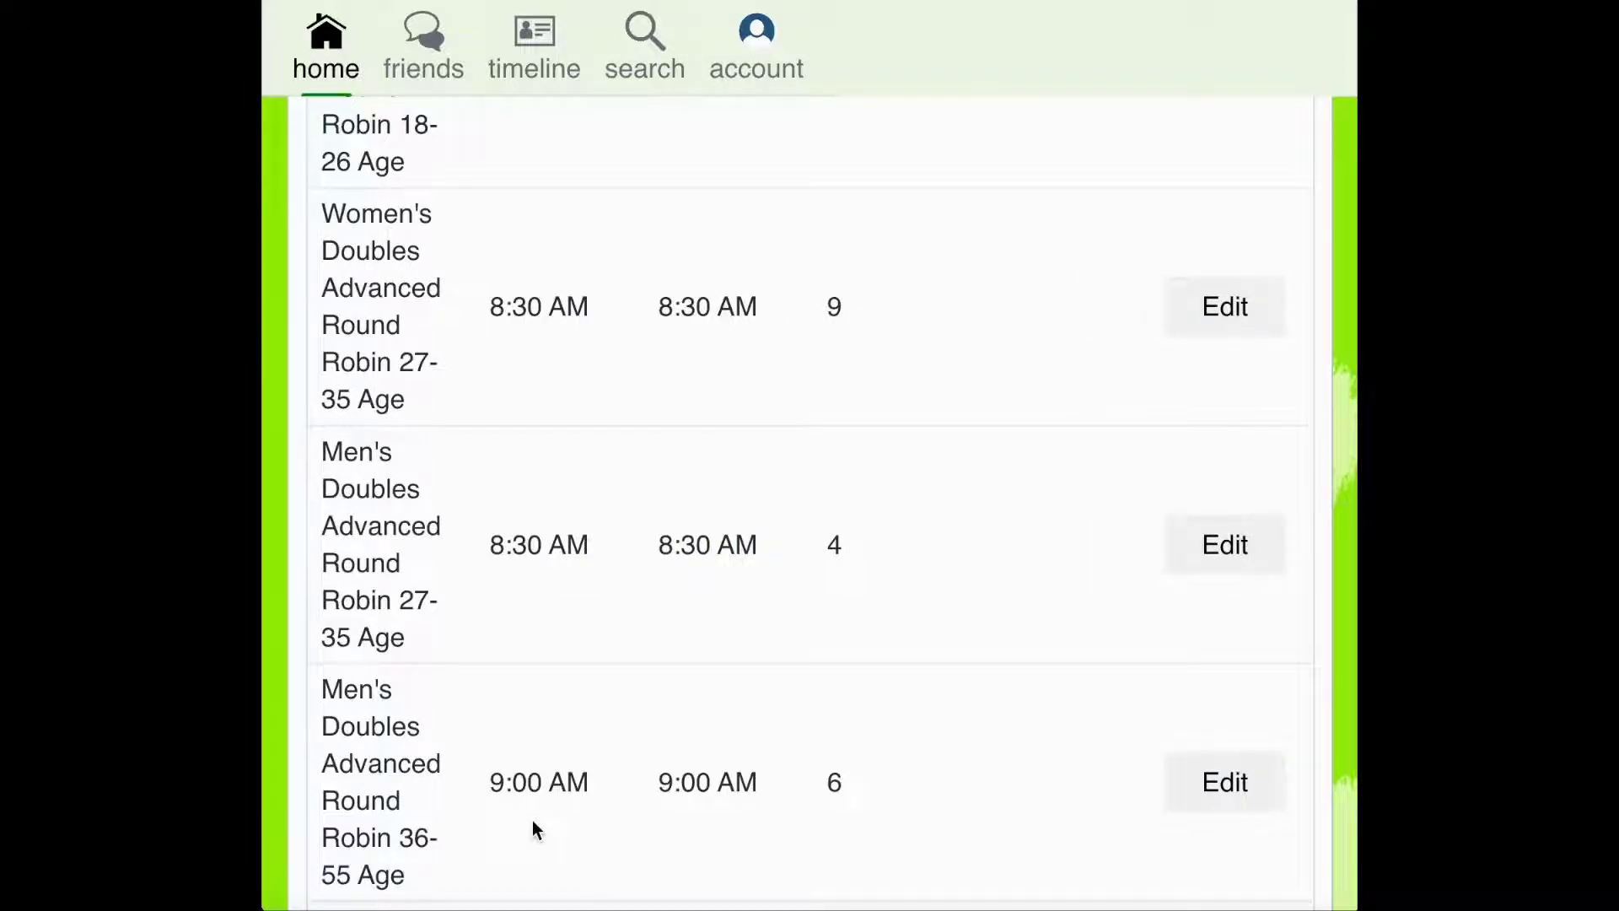
- Give Men's Doubles 36-55 Age 6 simulator teams and an 8:00 AM start, and save
left_click(1211, 781)
type("6")
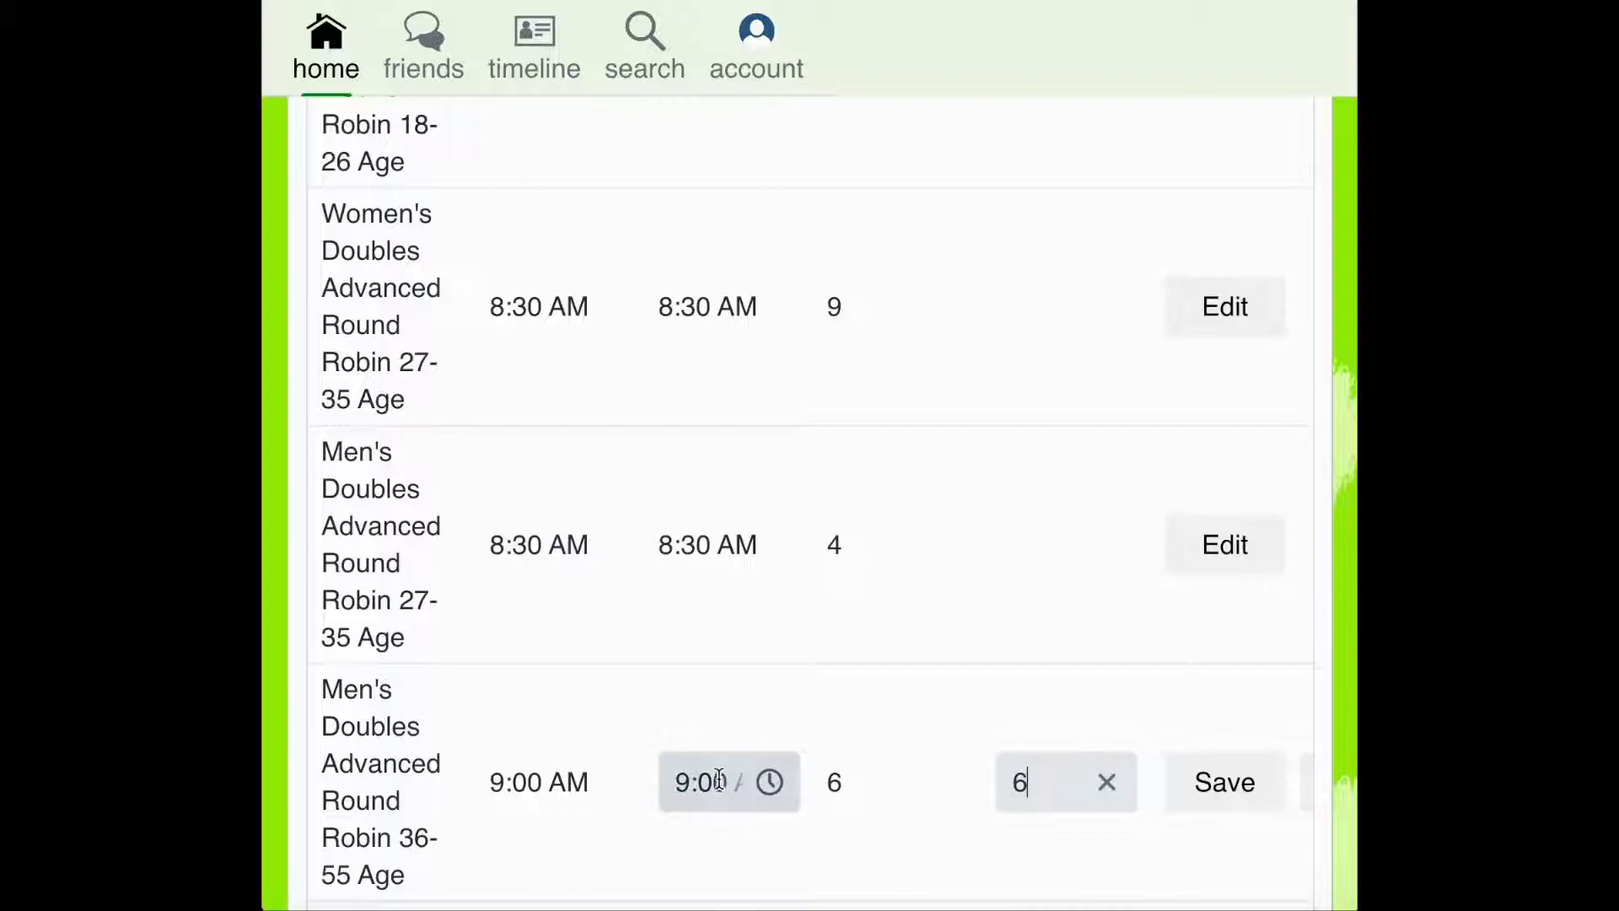
left_click(709, 779)
left_click(722, 500)
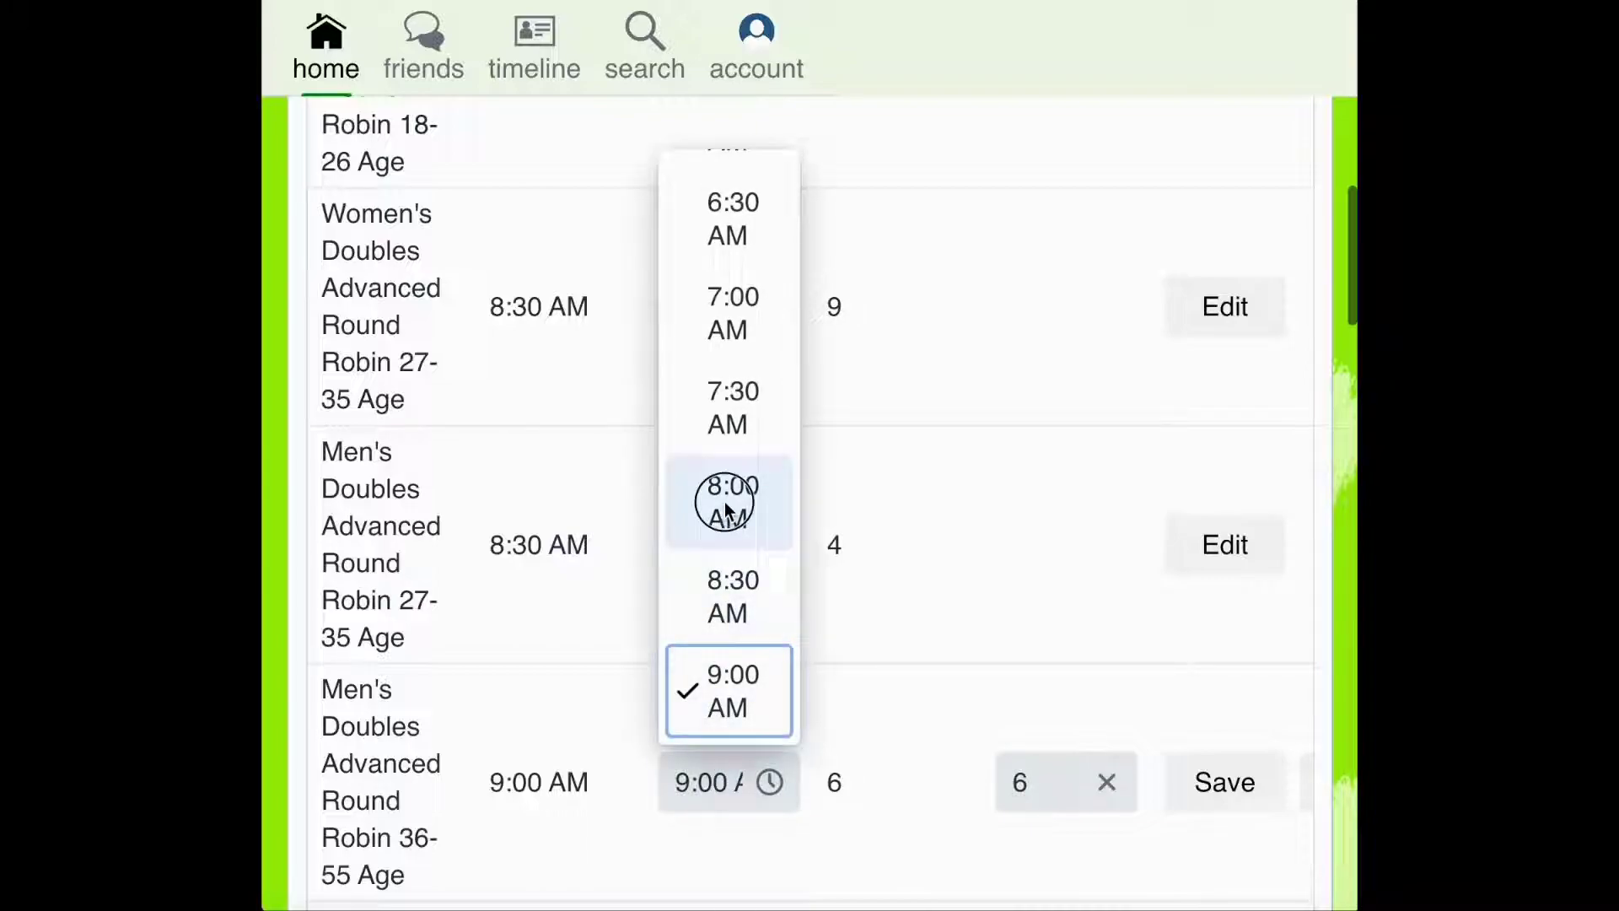
left_click(1239, 768)
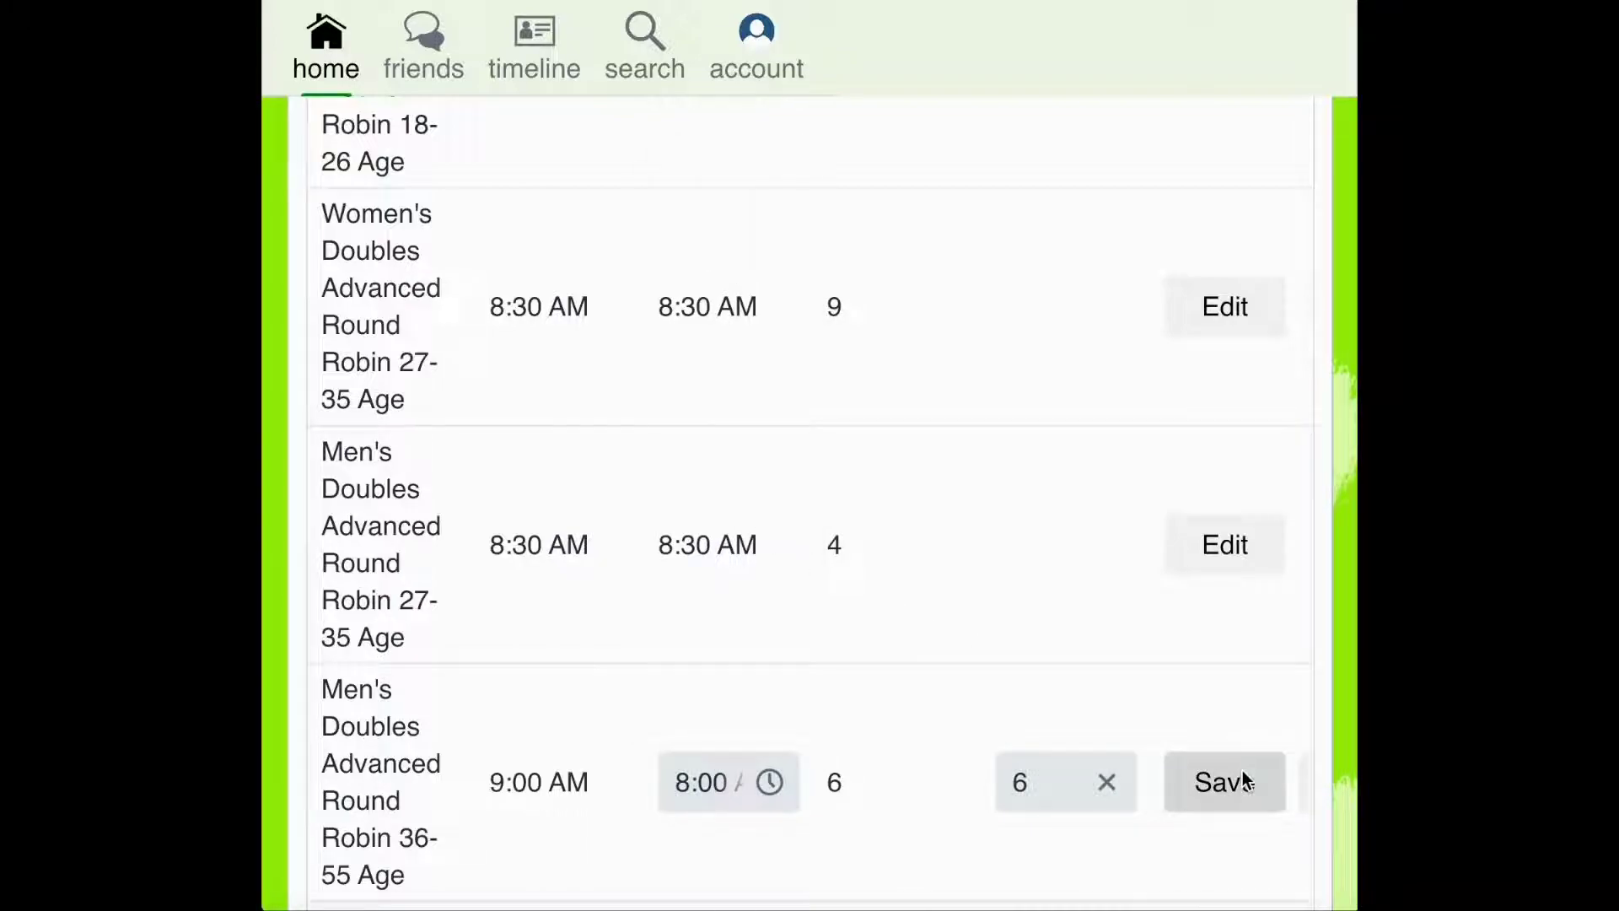
- Rerun the simulation with the updated Men's Doubles settings
scroll(1242, 770, "down", 5)
scroll(1242, 771, "down", 15)
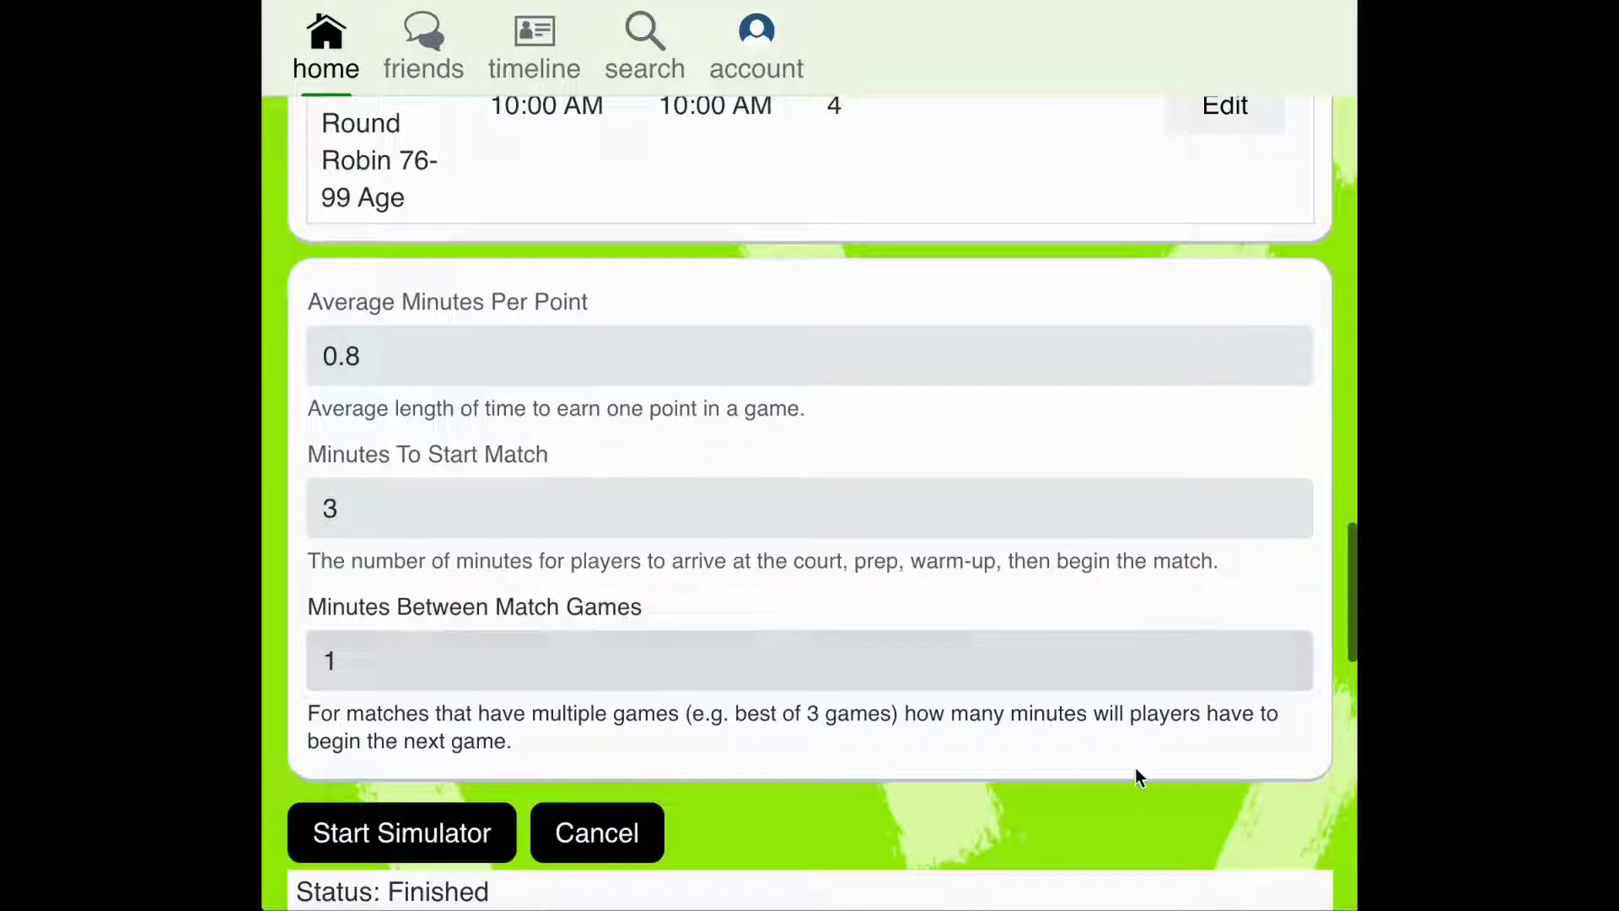
left_click(366, 837)
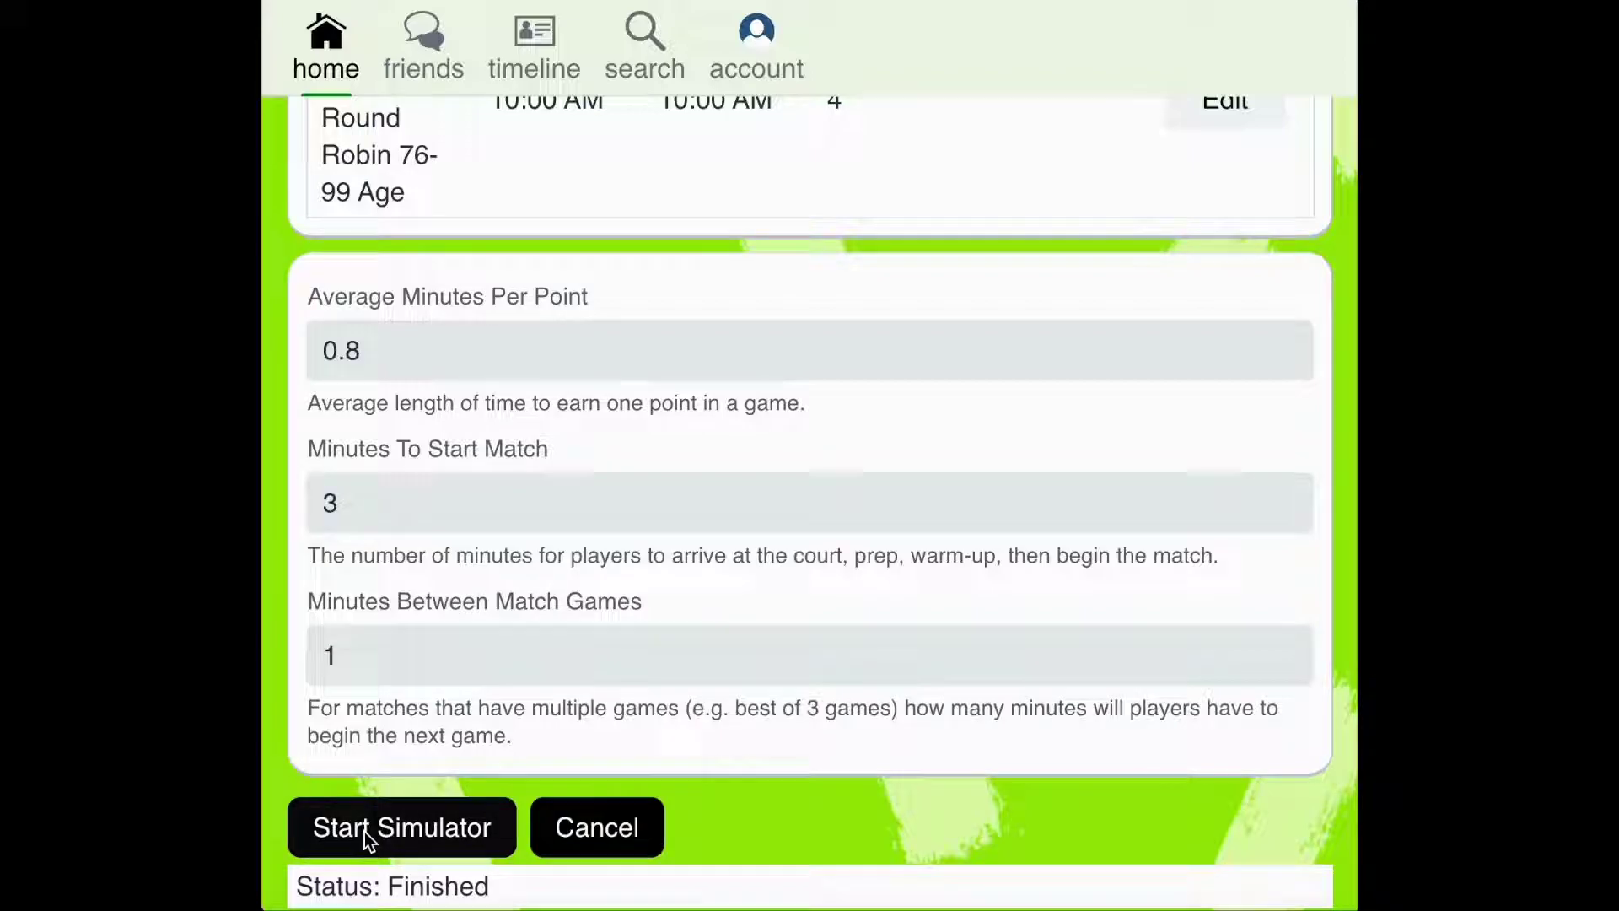
scroll(364, 831, "down", 5)
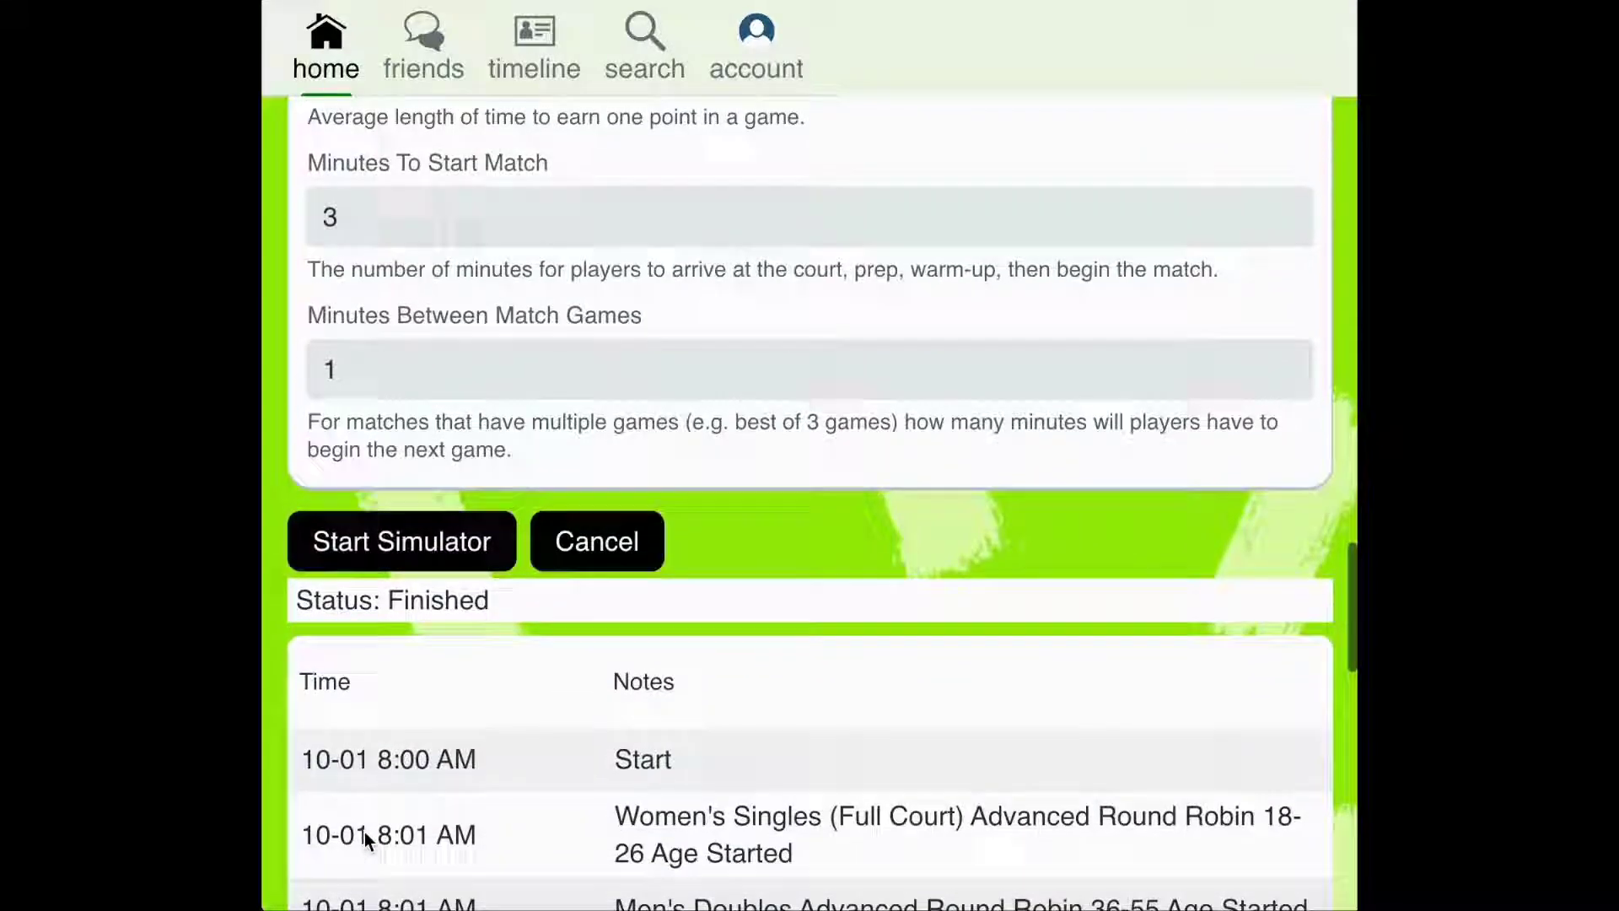
scroll(365, 832, "down", 2)
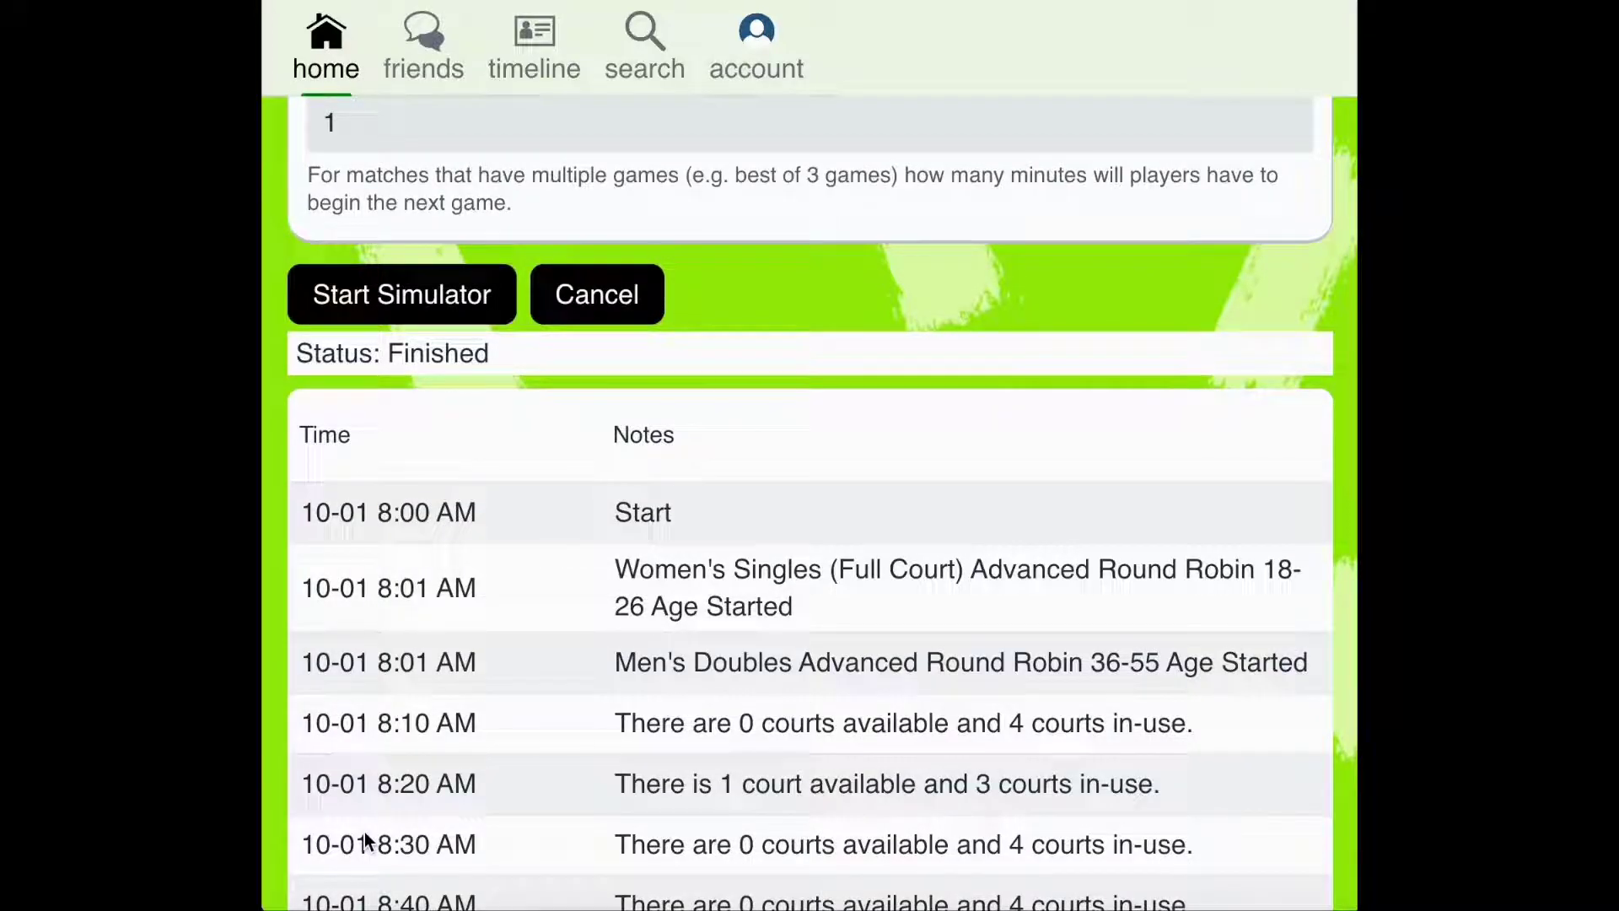
scroll(364, 831, "down", 1)
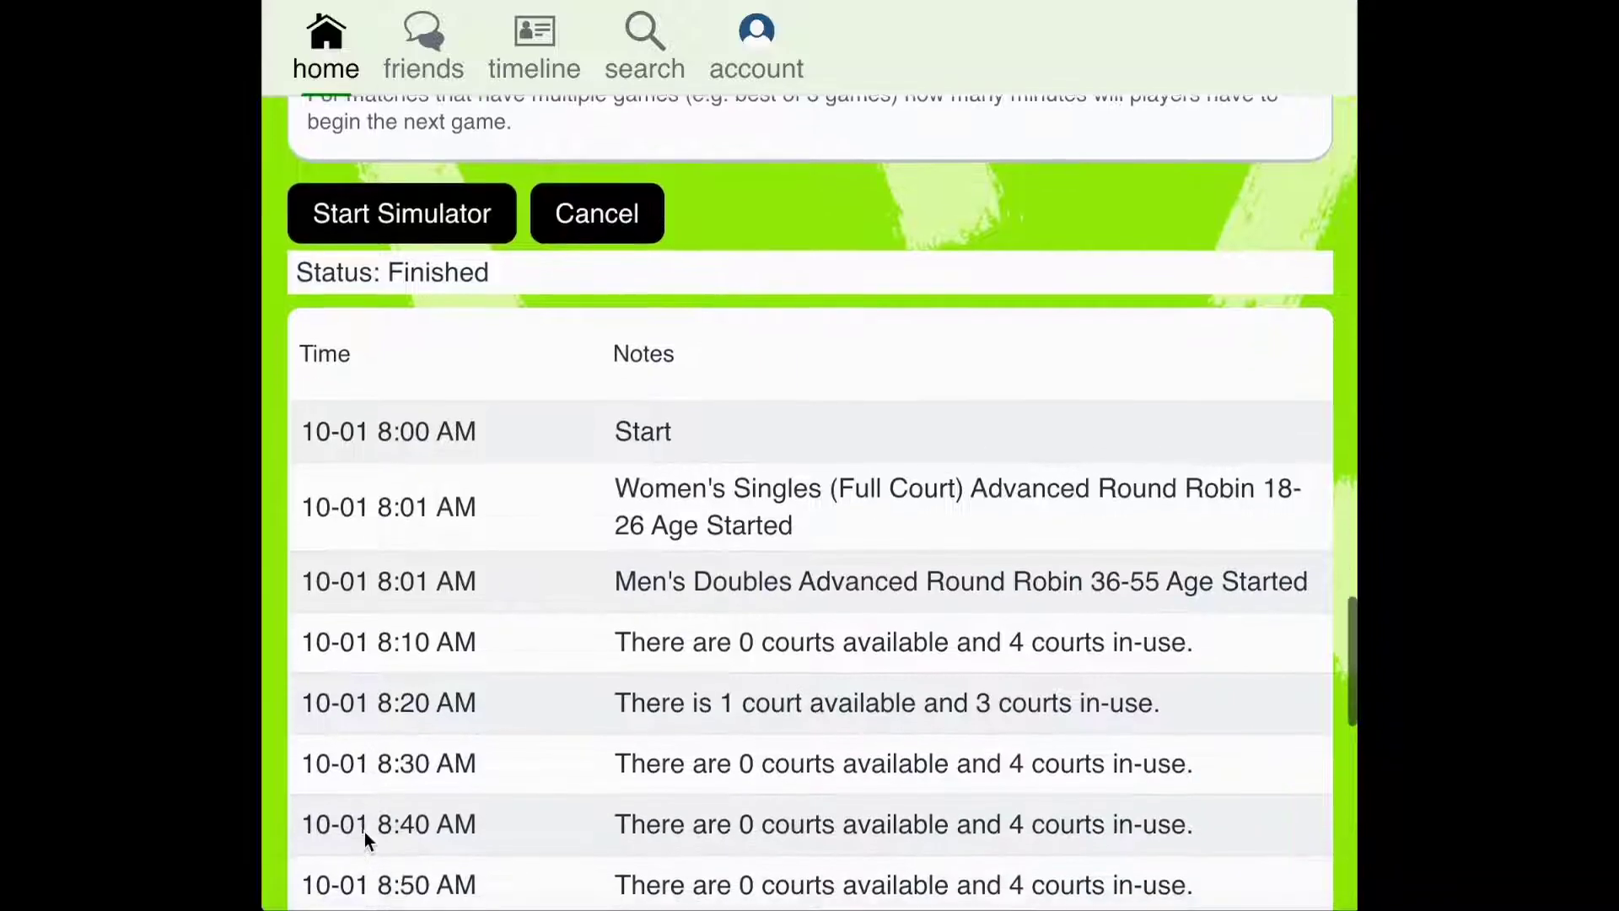
scroll(364, 832, "down", 6)
scroll(364, 837, "down", 5)
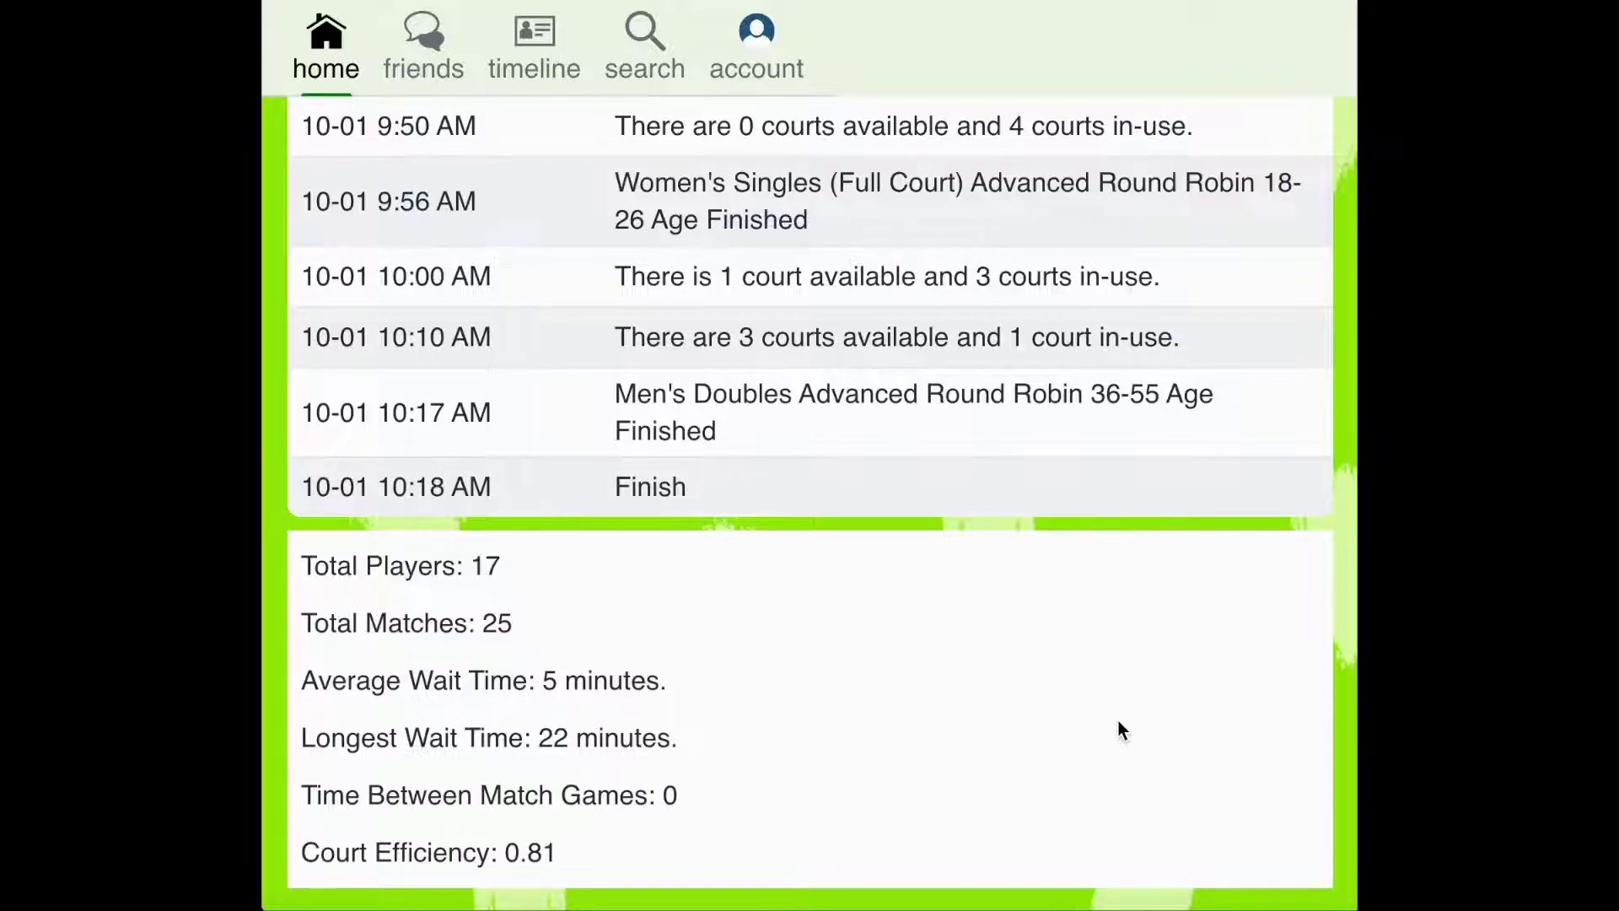
scroll(1120, 725, "up", 3)
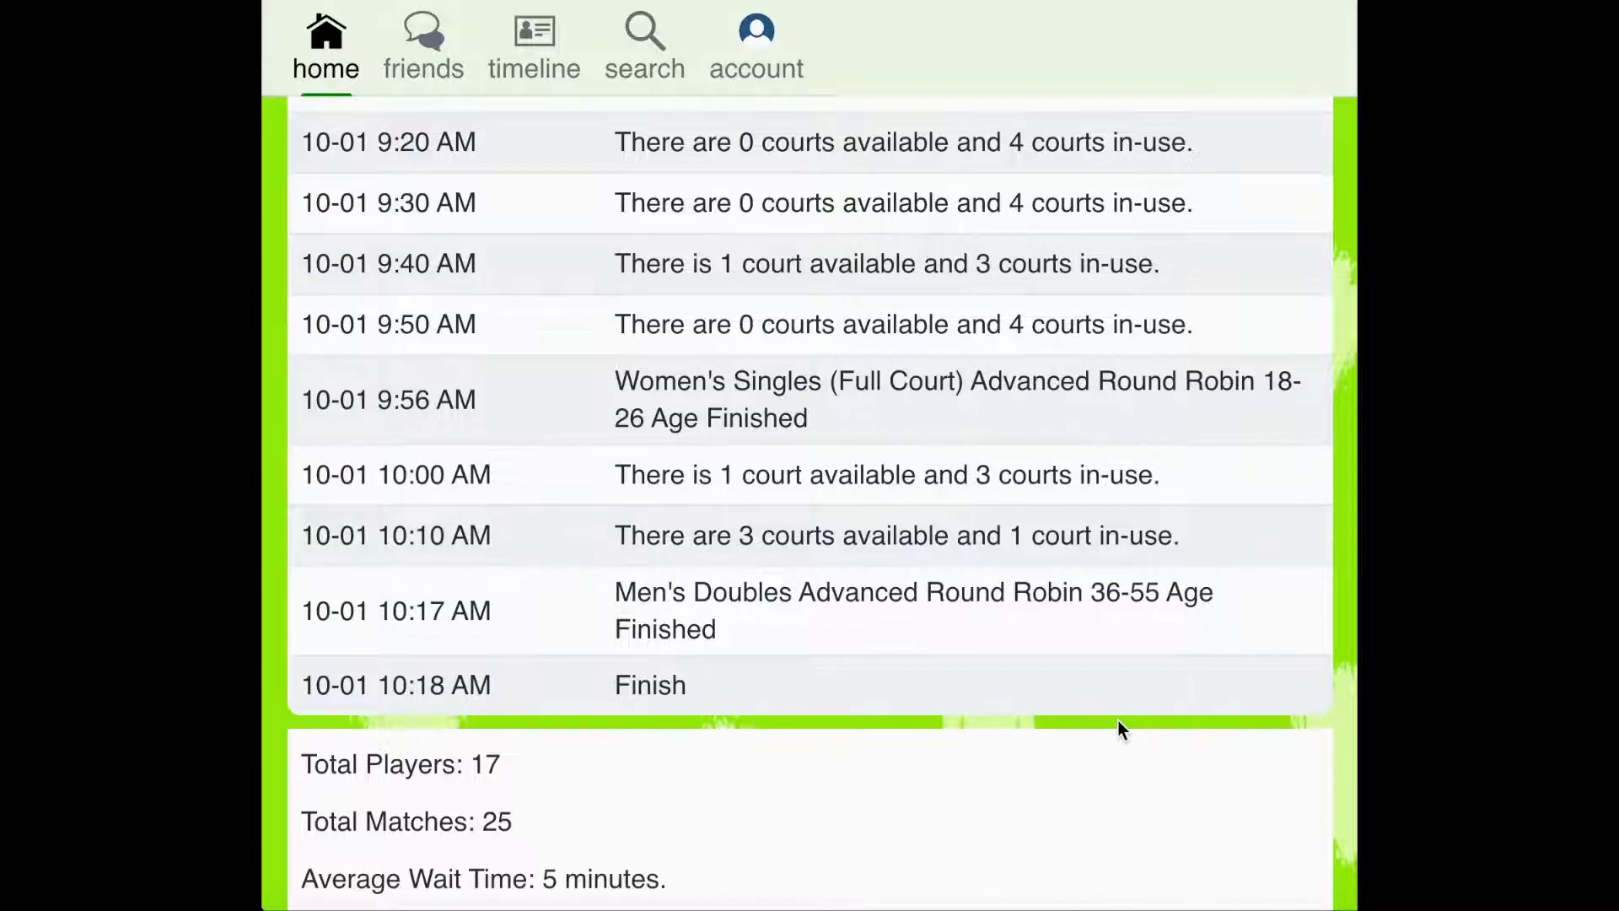
scroll(1118, 724, "up", 10)
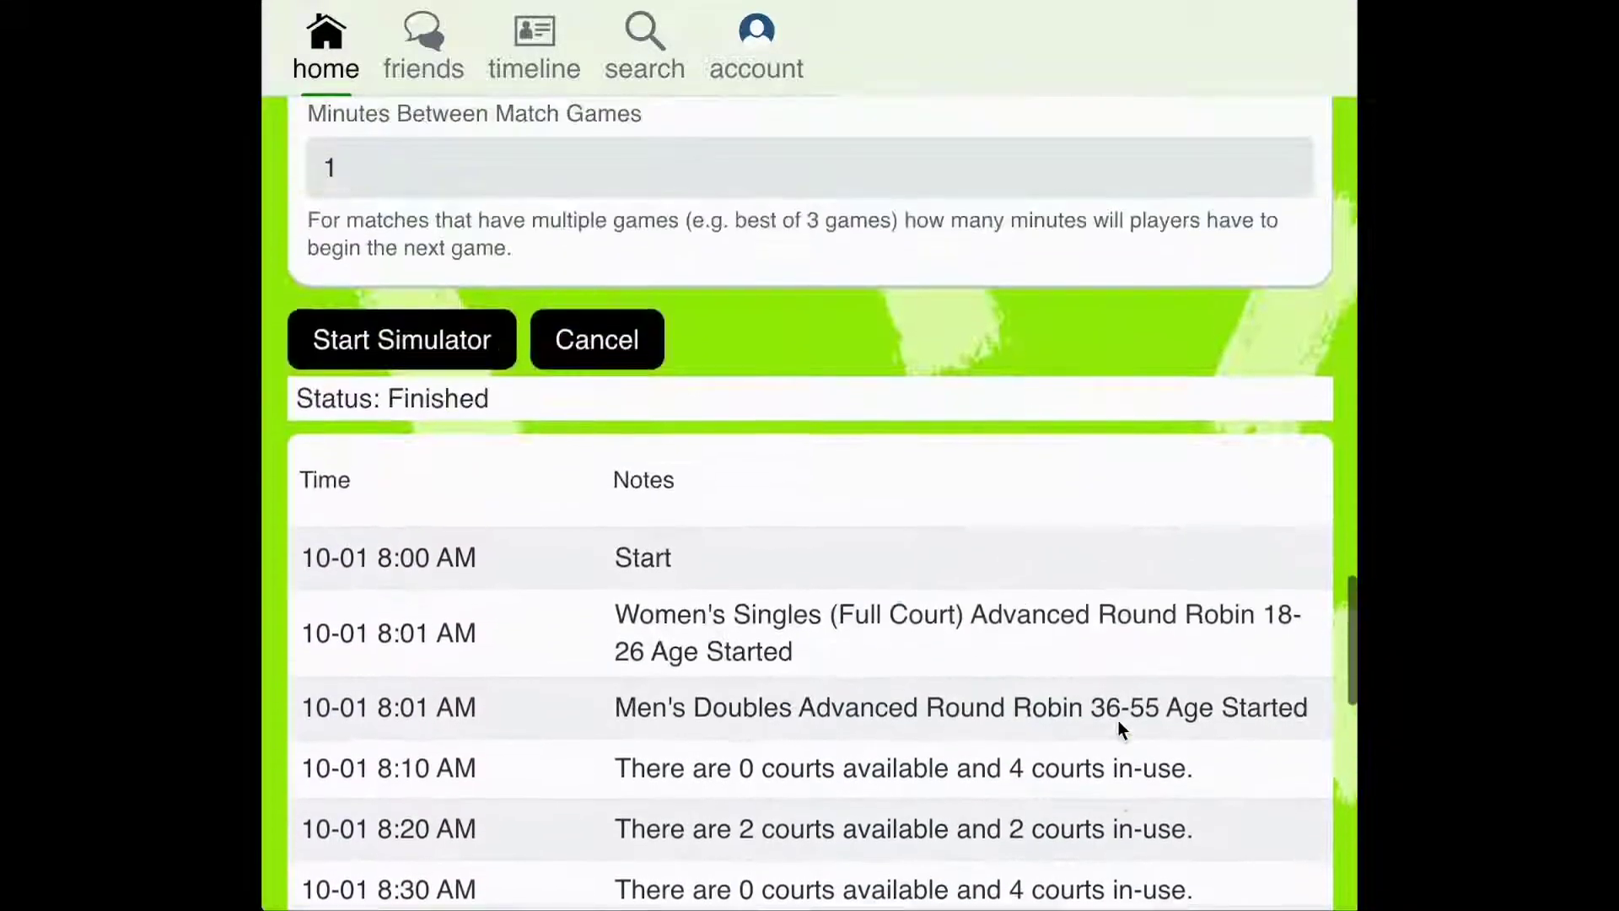
scroll(1118, 724, "up", 15)
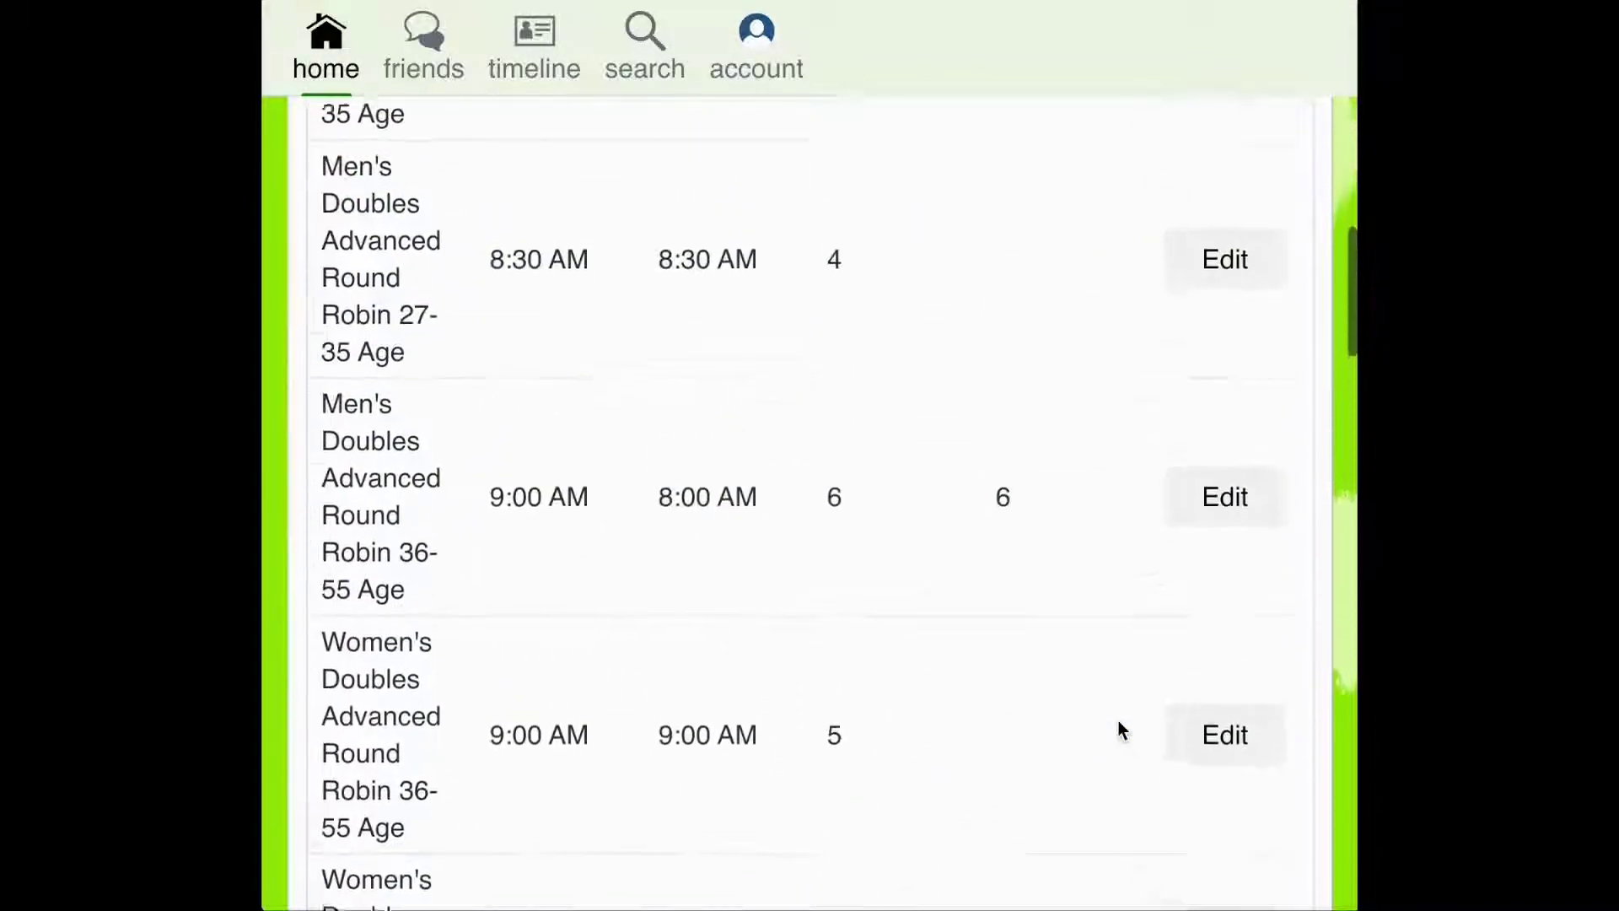
- Set Women's Doubles 27-35 Age to a 10:00 AM simulator start with 9 teams and save
scroll(1118, 720, "up", 3)
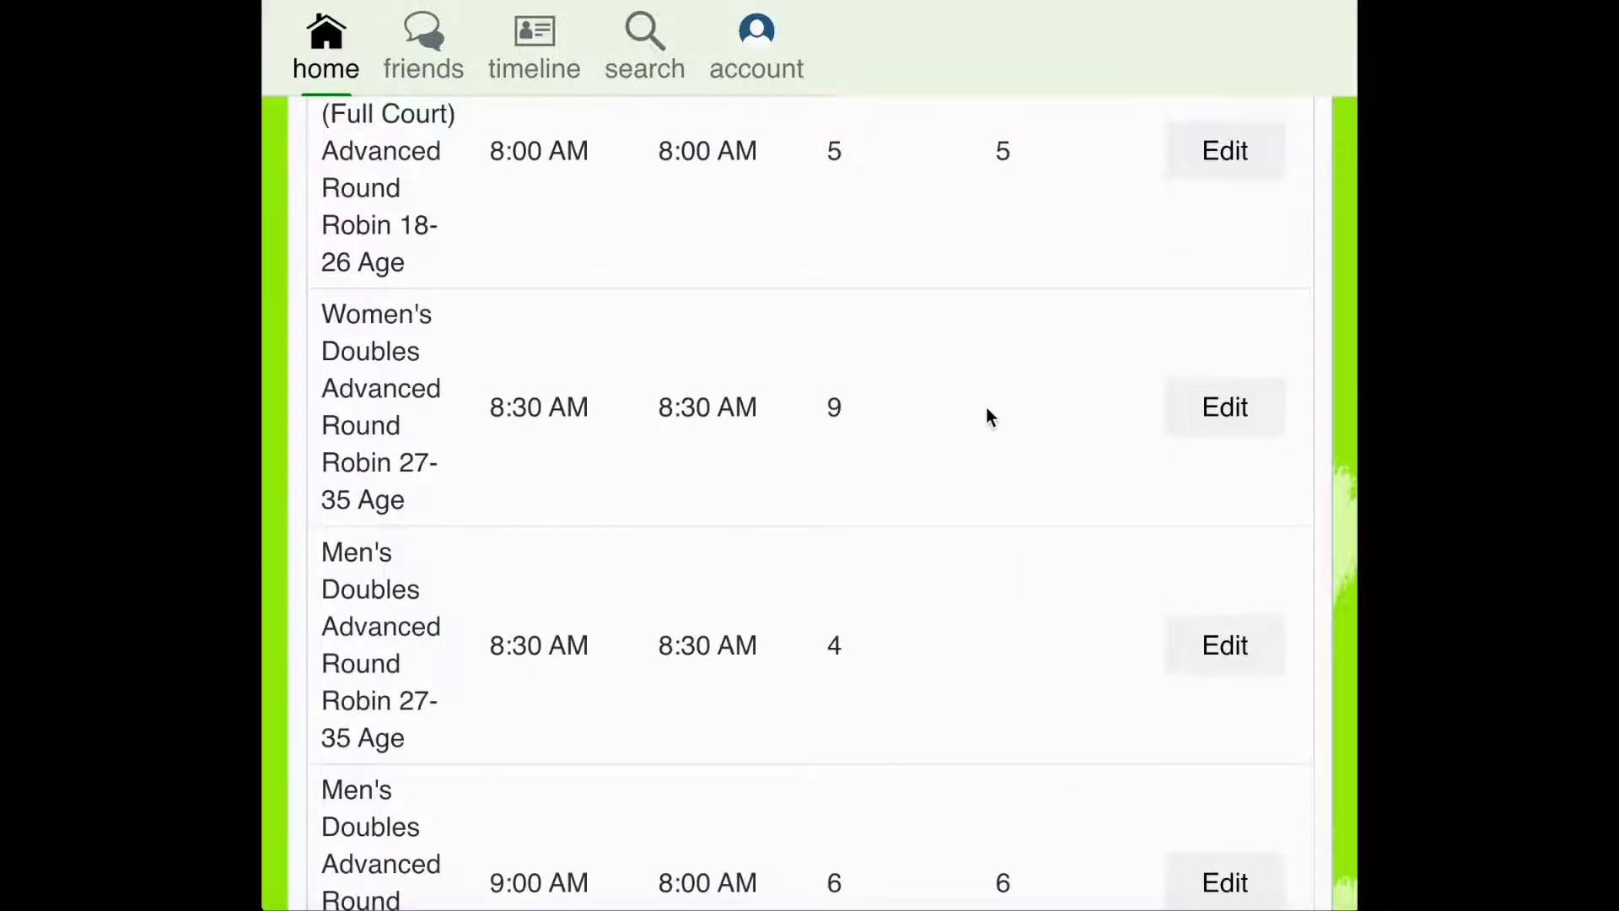
left_click(1197, 409)
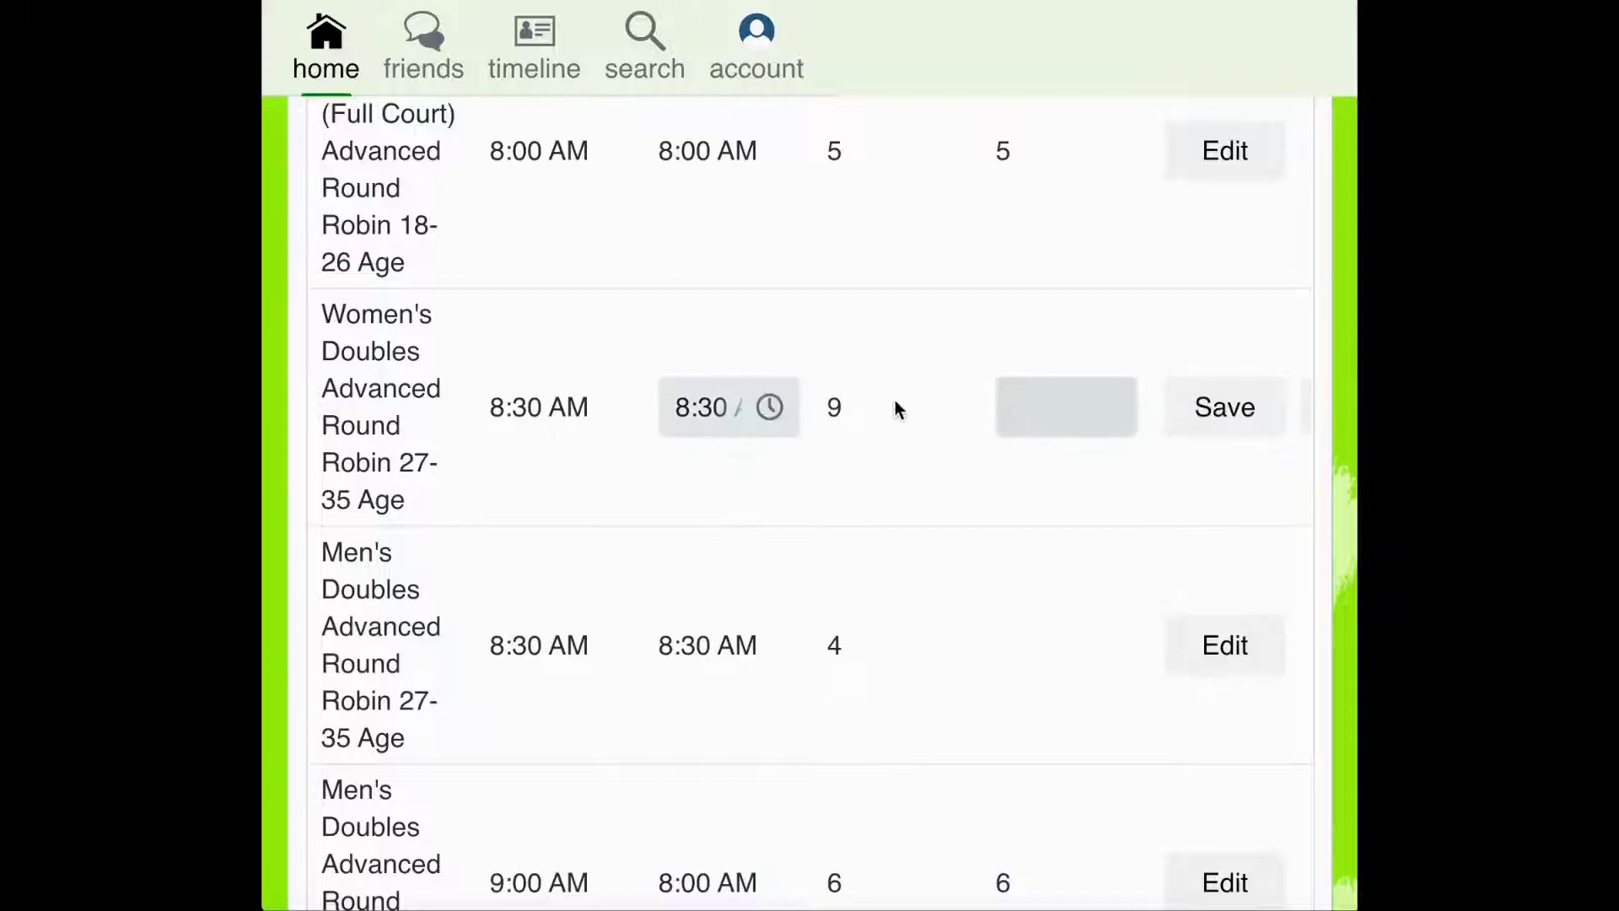
left_click(682, 406)
scroll(751, 718, "down", 1)
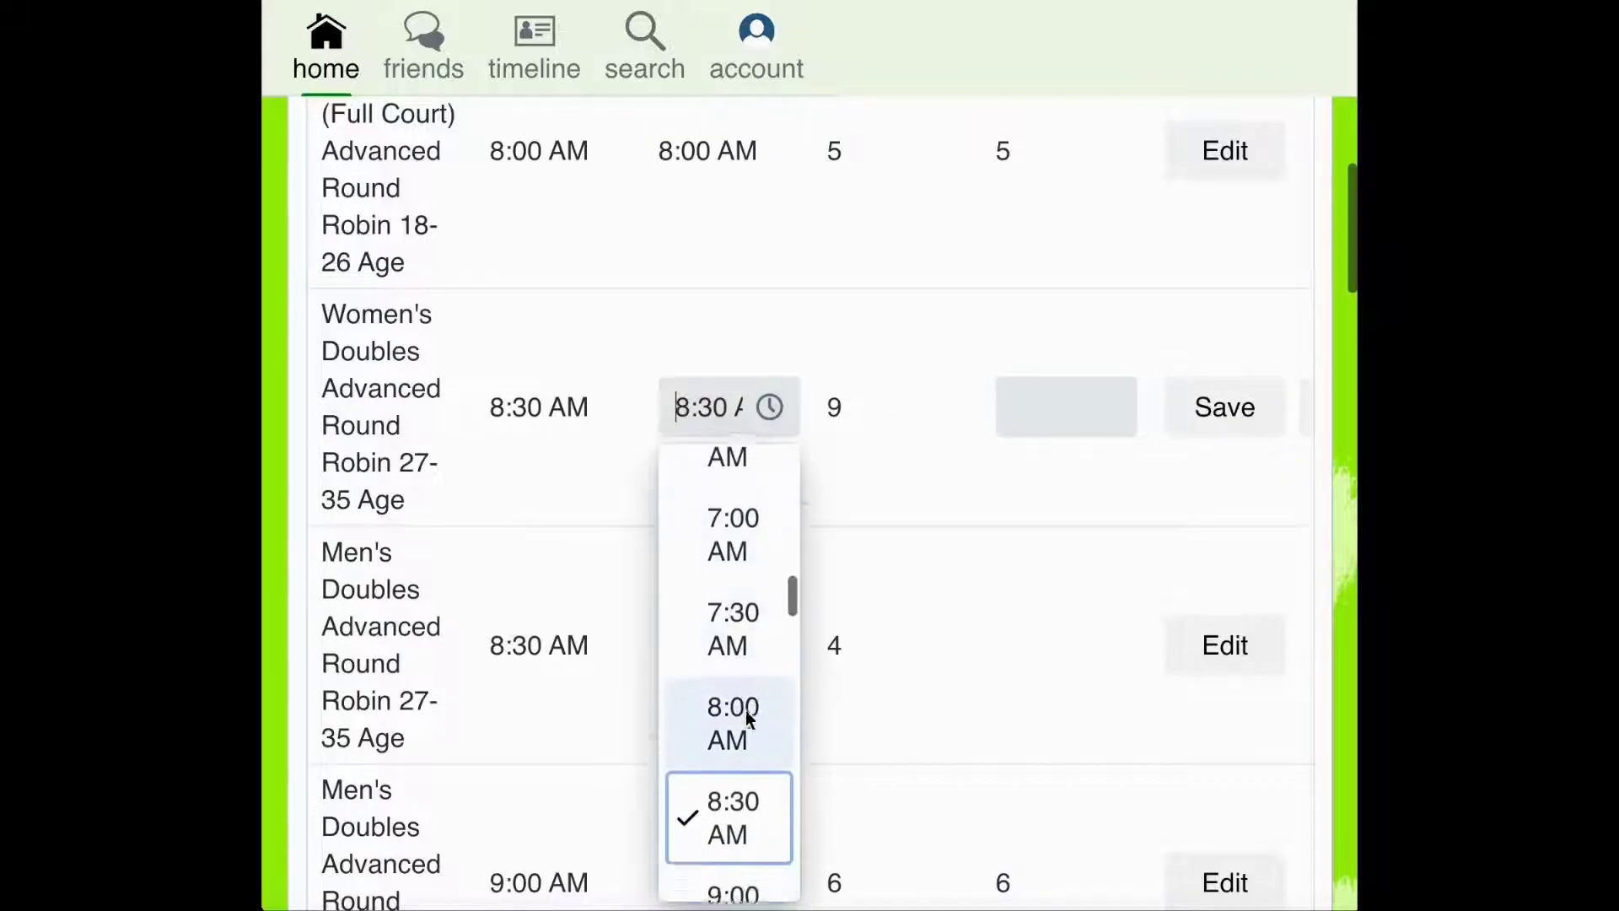
scroll(746, 719, "down", 4)
left_click(748, 712)
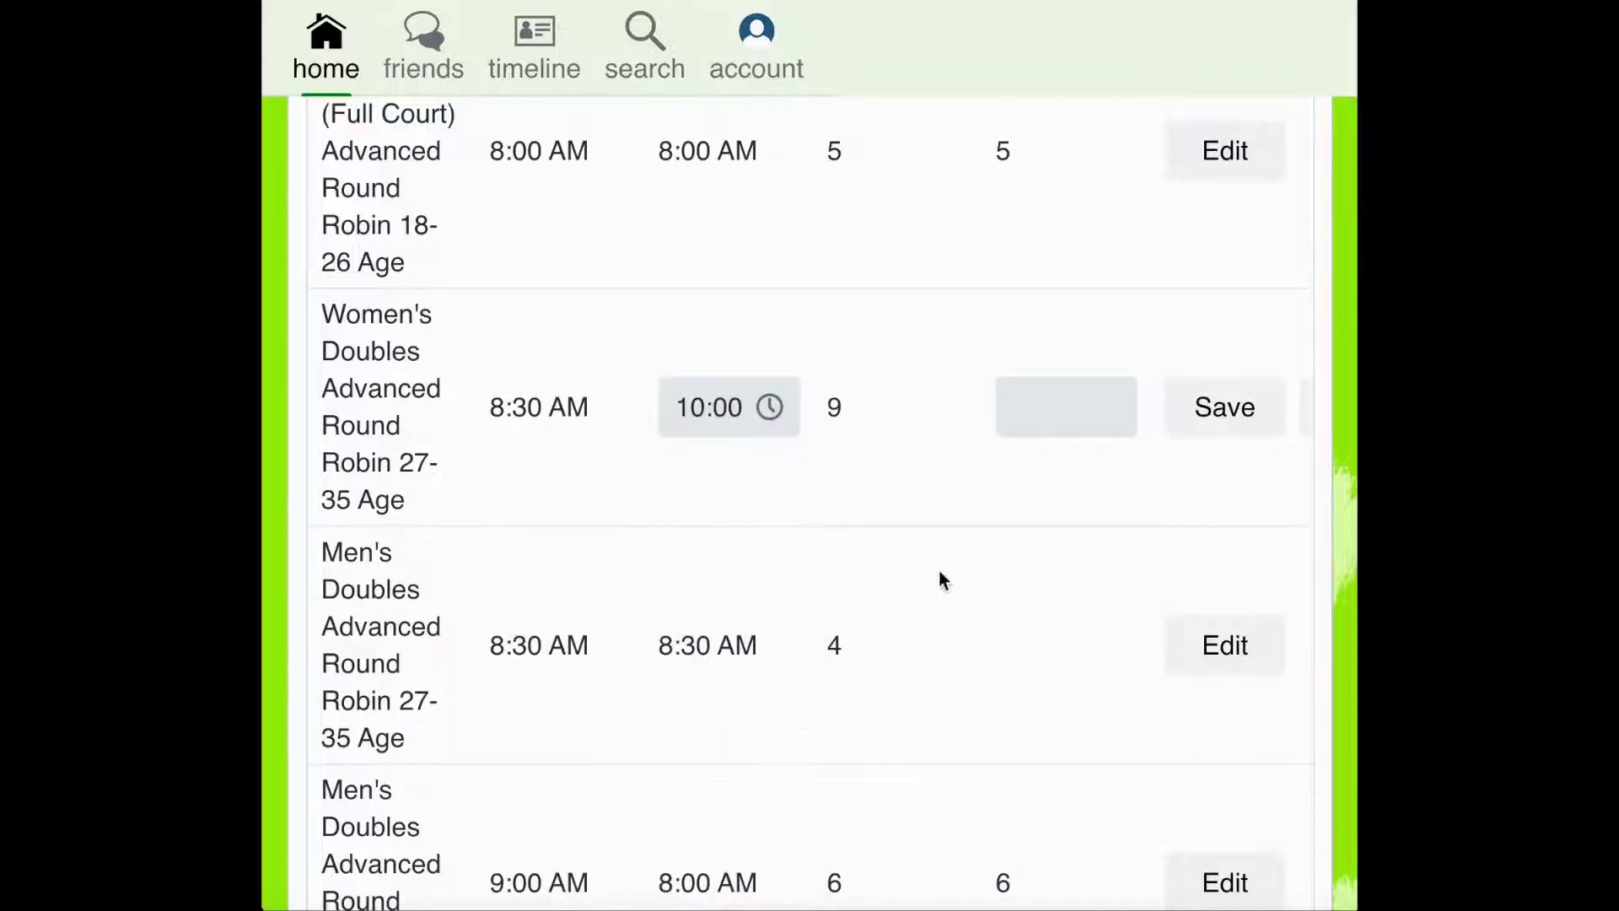
left_click(1073, 415)
type("9")
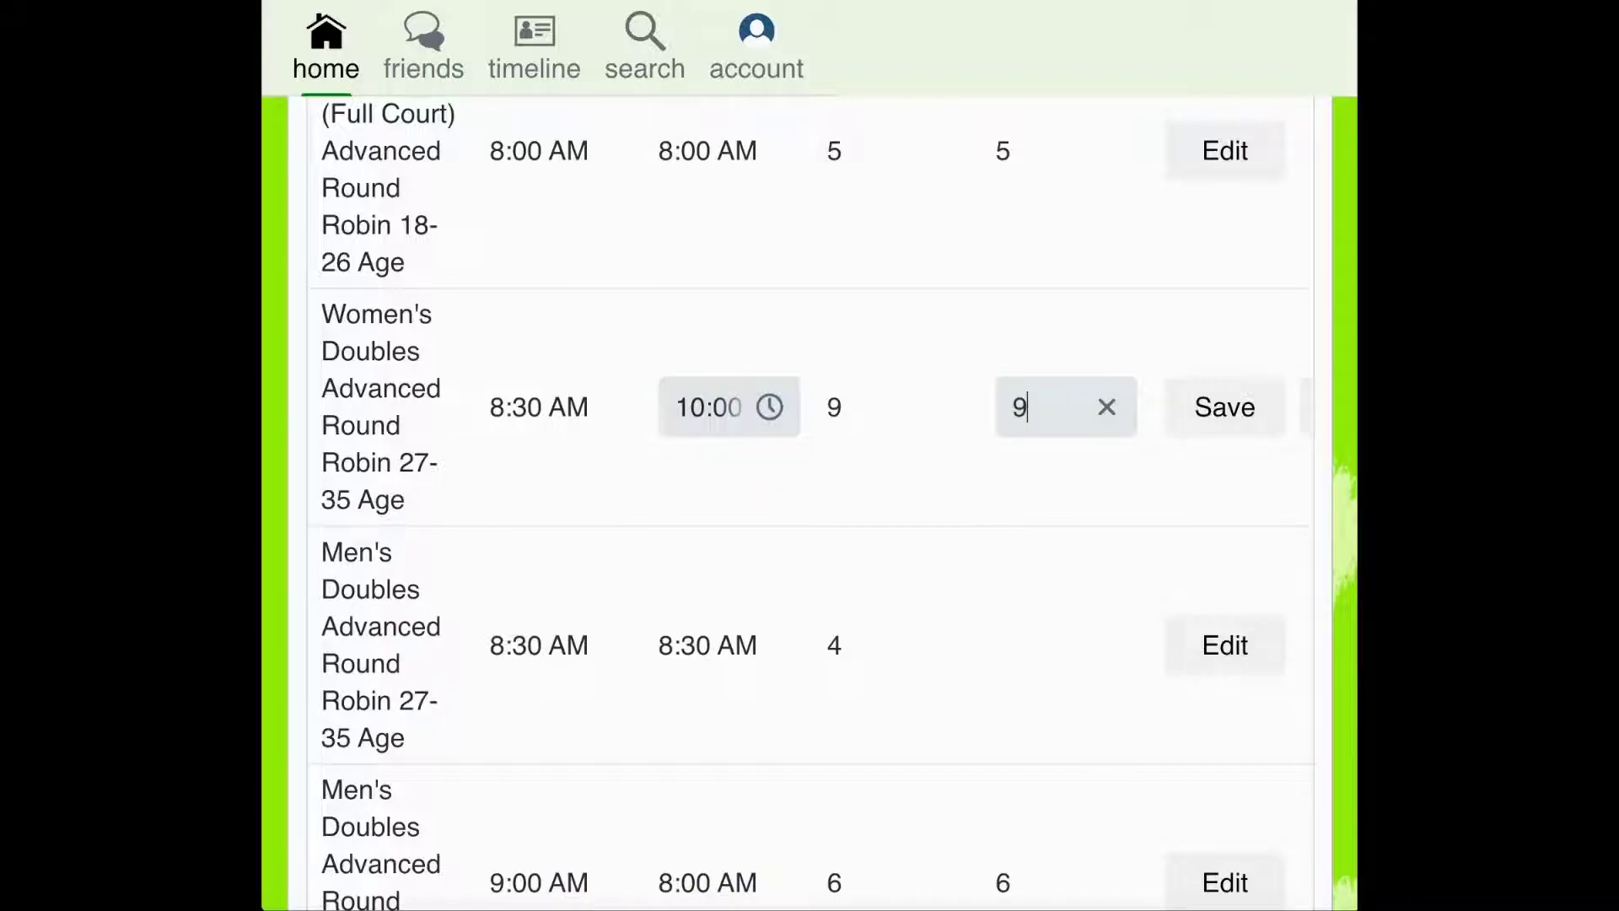
left_click(1232, 417)
scroll(1231, 416, "down", 8)
scroll(1232, 416, "down", 15)
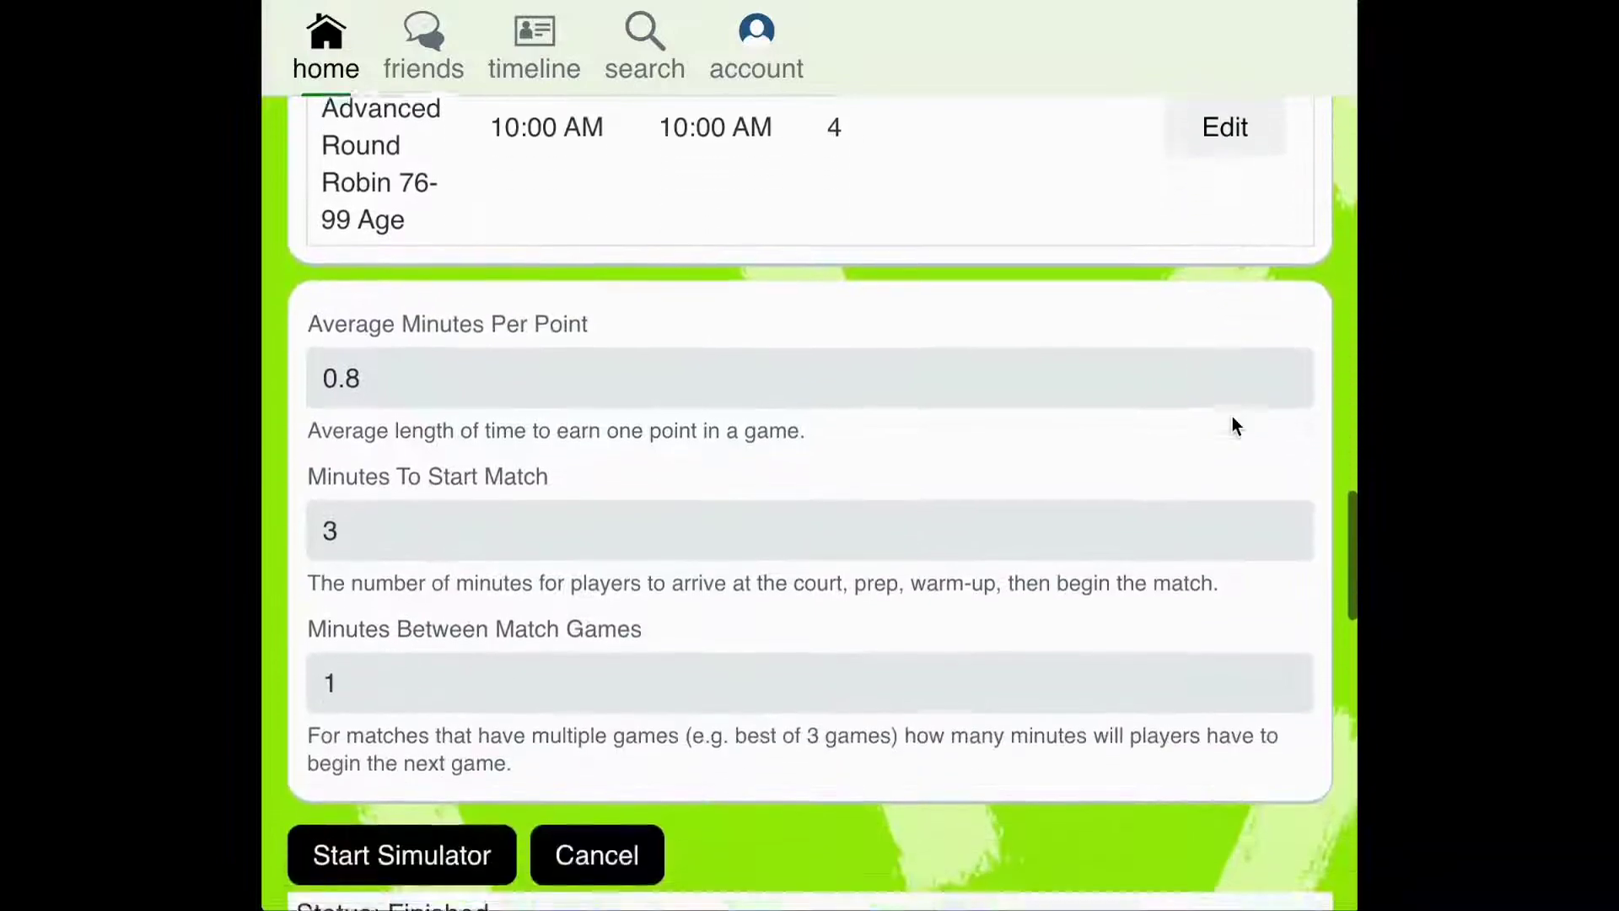
scroll(1232, 425, "down", 1)
- Start the simulator again using the 10:00 AM Women's Doubles start and 9 teams
left_click(409, 805)
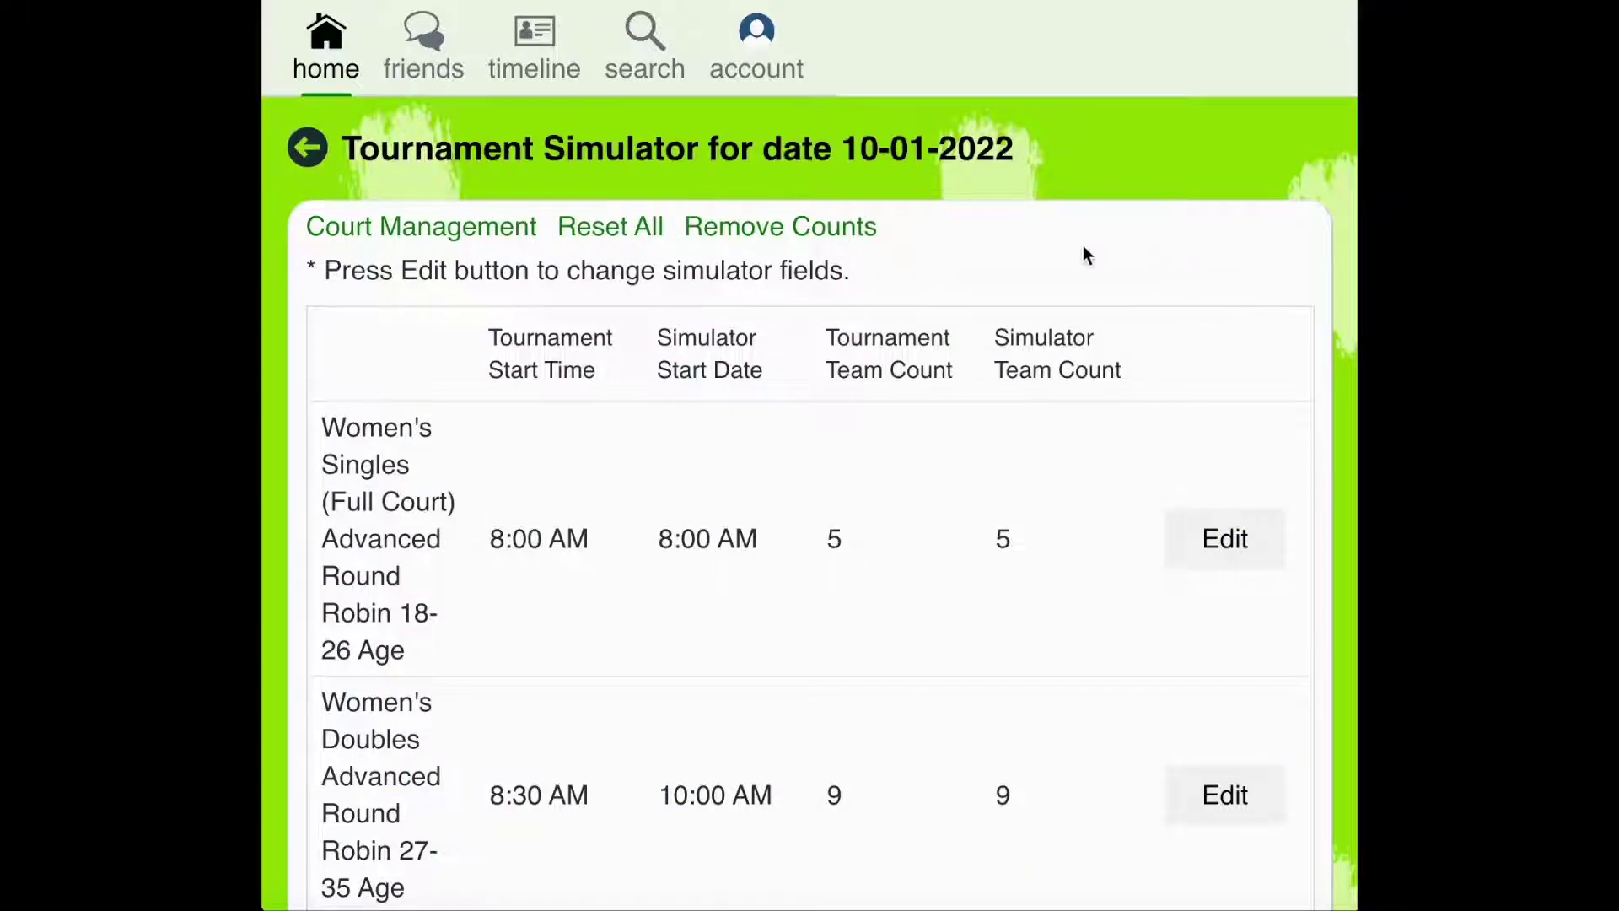
- Decline the Reset All prompt, then confirm removing all simulator team counts
left_click(646, 235)
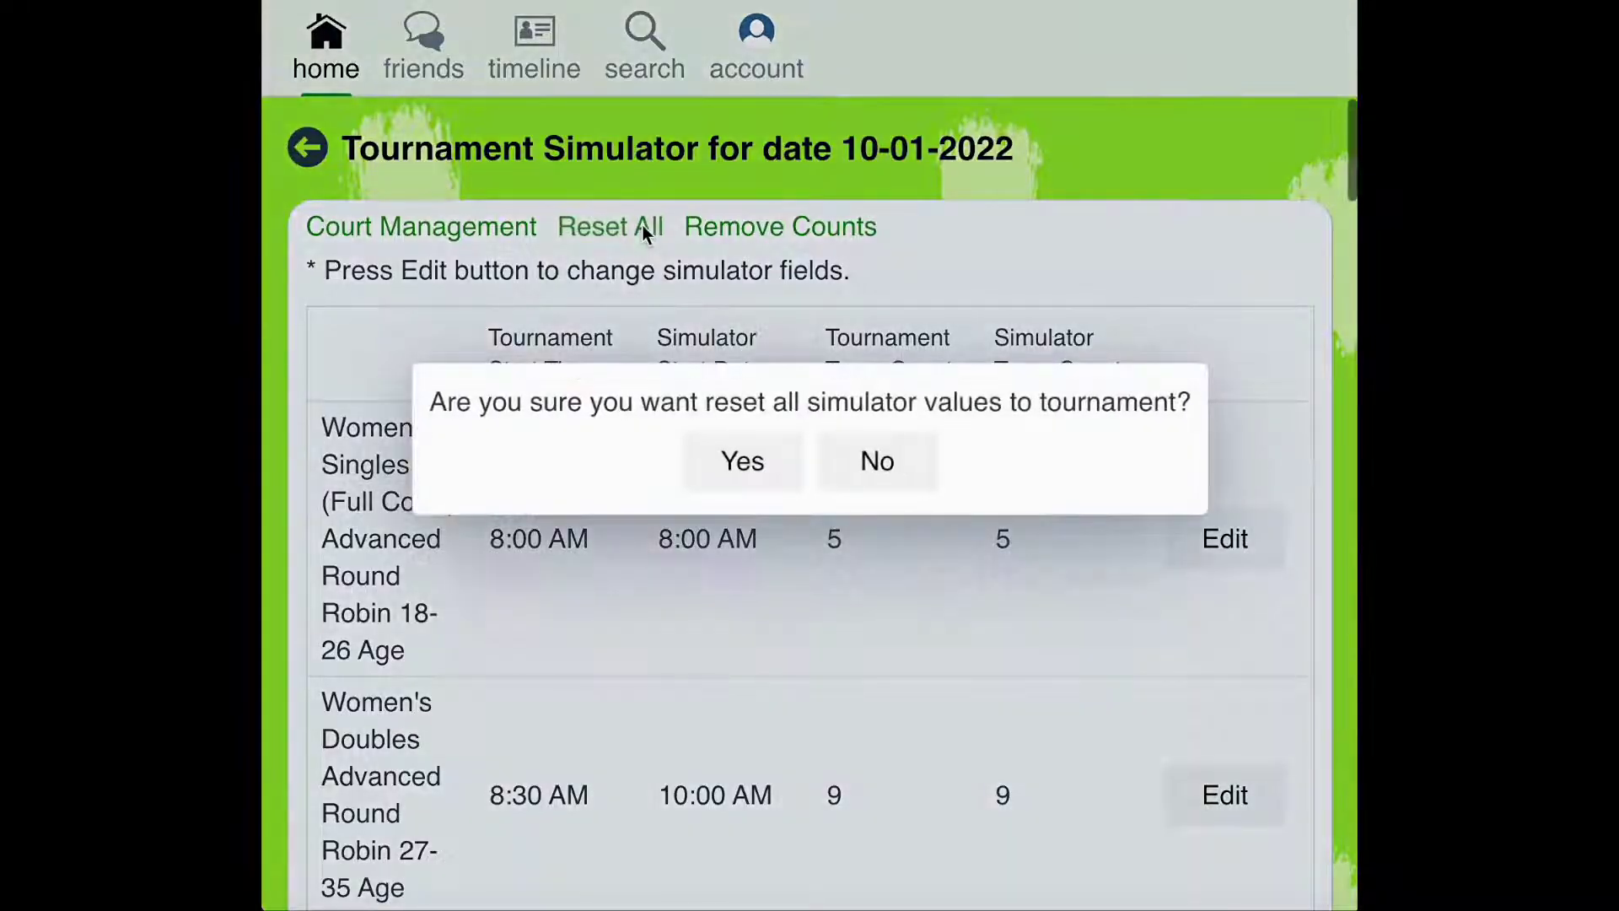
left_click(708, 464)
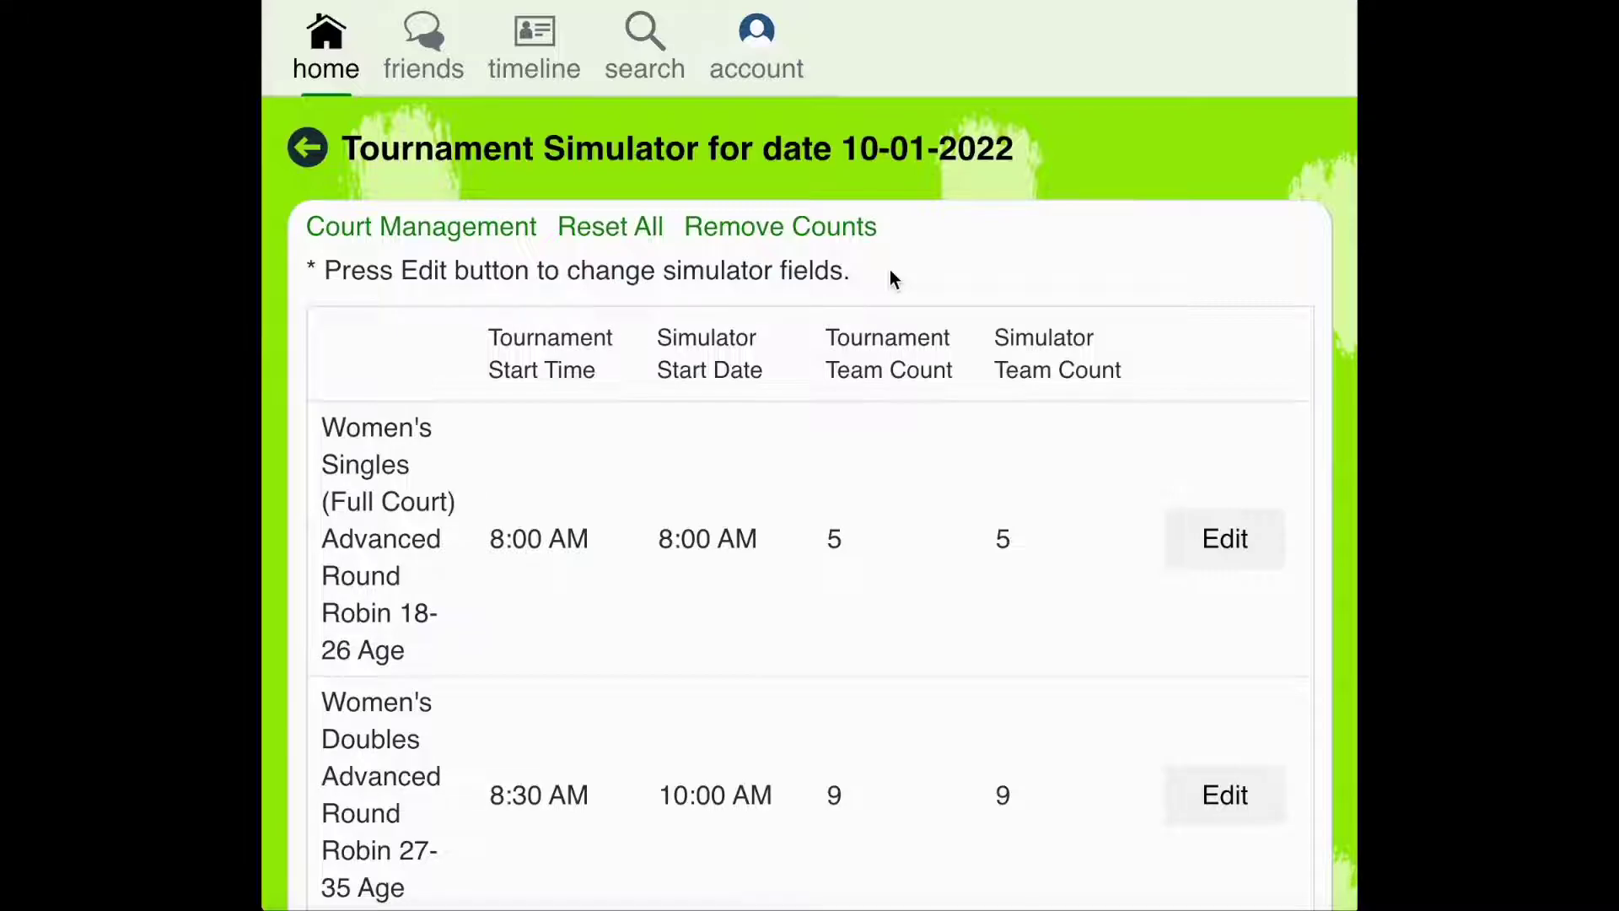
left_click(844, 227)
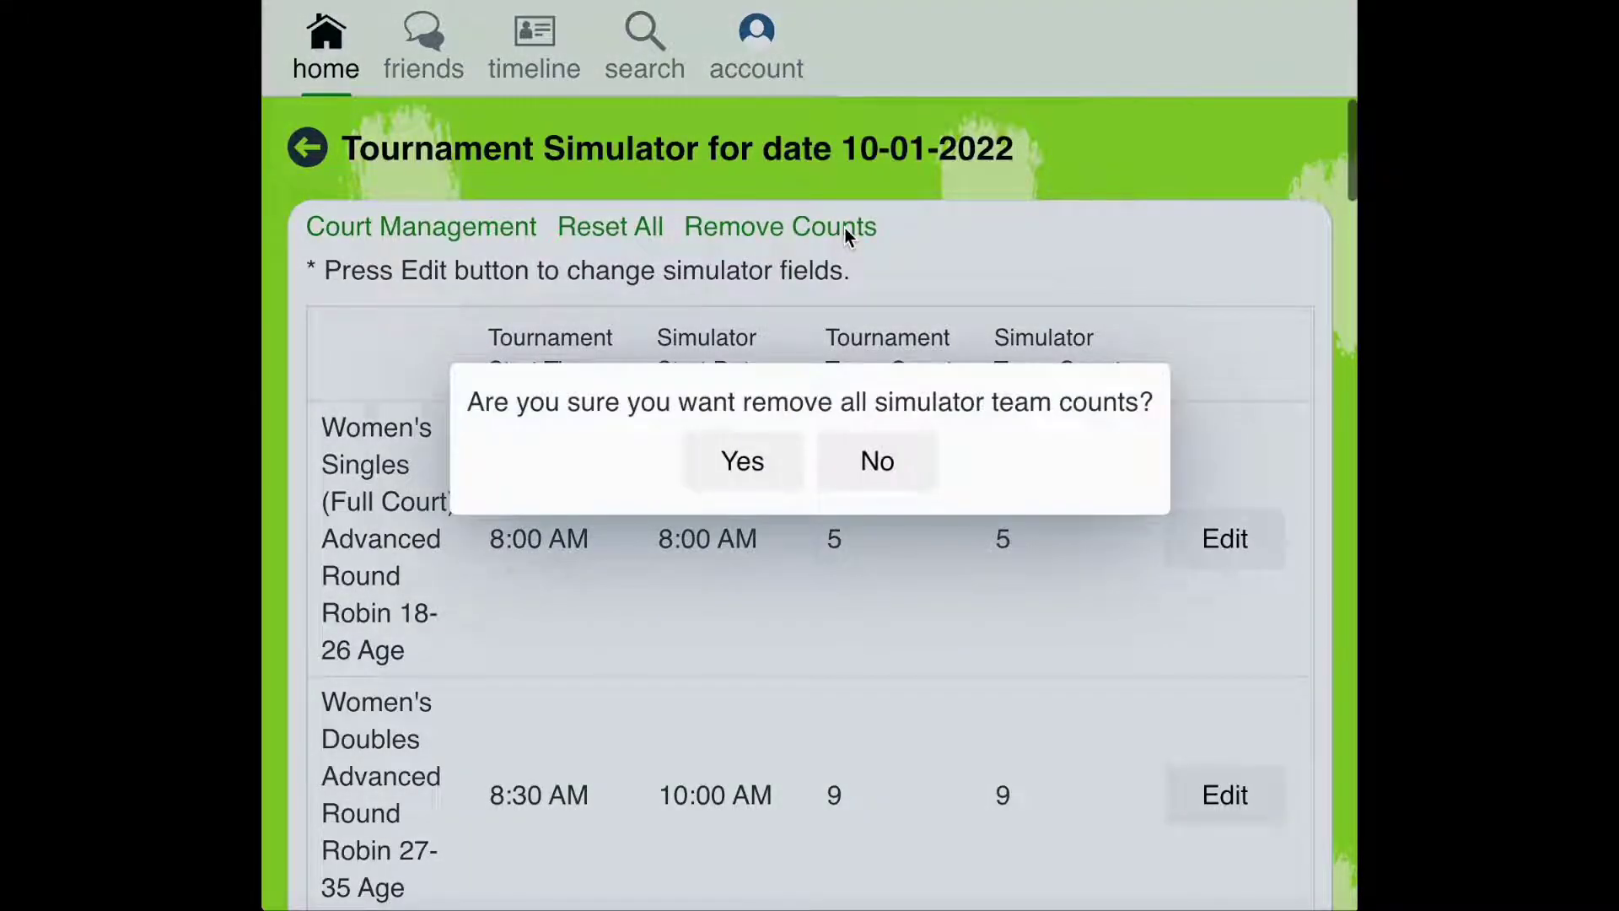
left_click(736, 477)
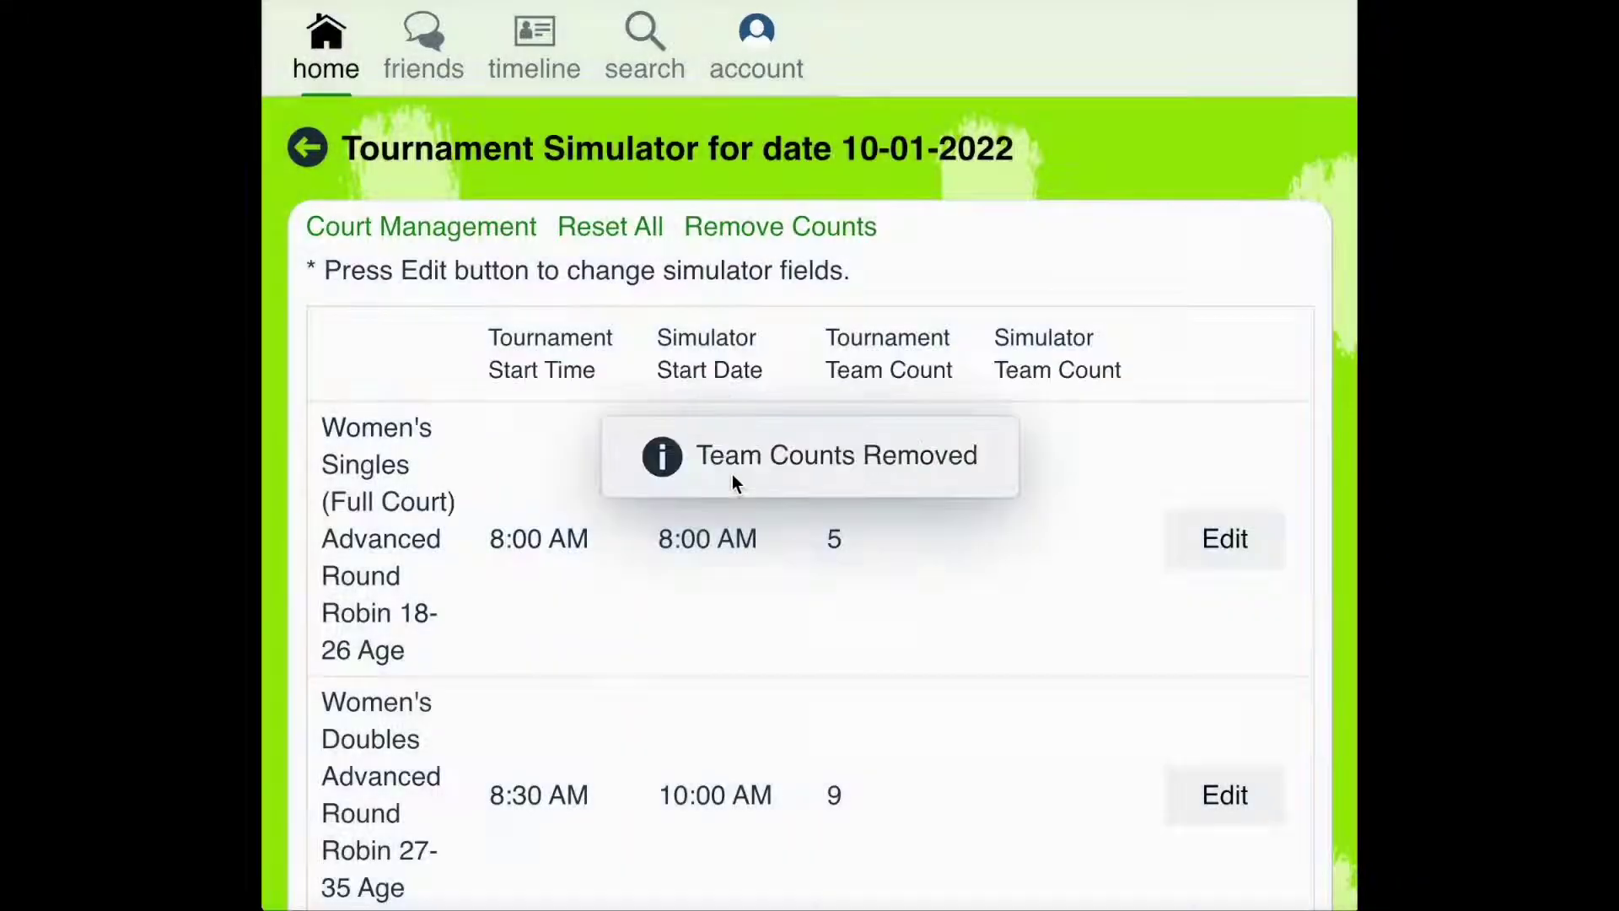